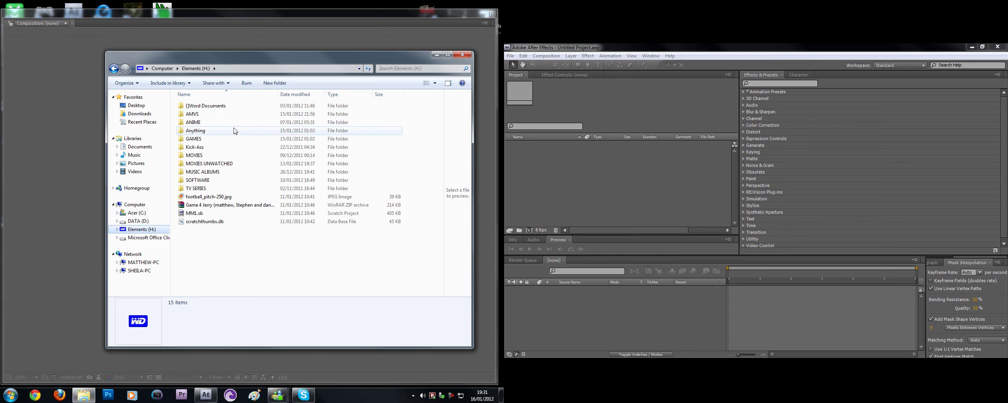
Minimize the file browser window and close the Mask Interpolation panel, bringing the Tracker controls forward.
click(436, 55)
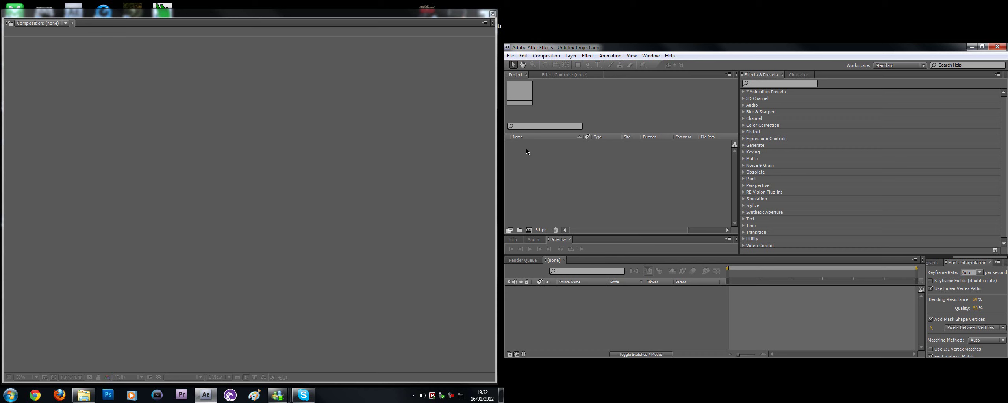
click(988, 264)
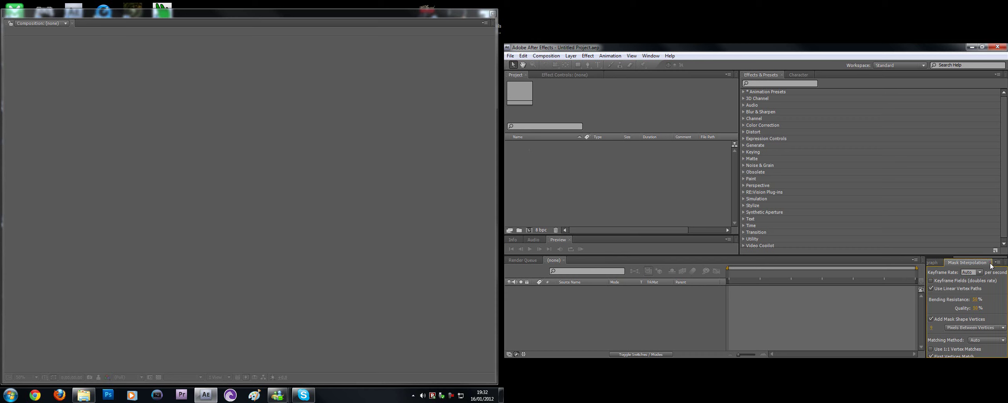
click(989, 263)
click(938, 260)
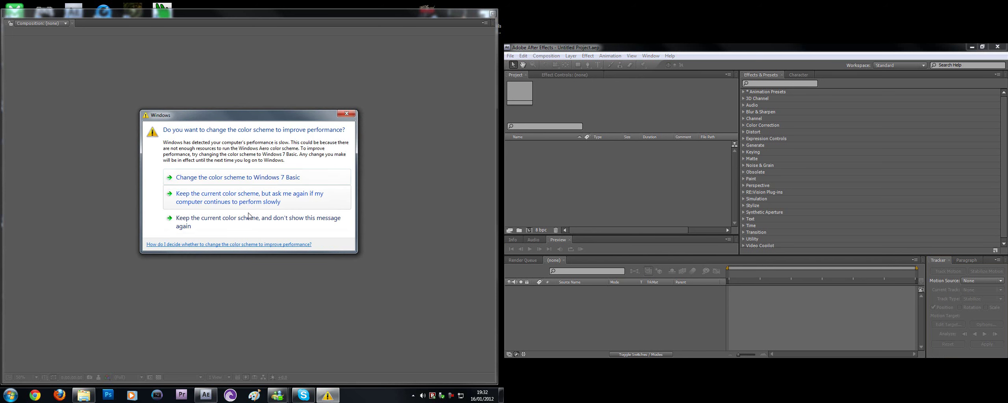
Change the Windows color scheme to Windows 7 Basic.
click(263, 181)
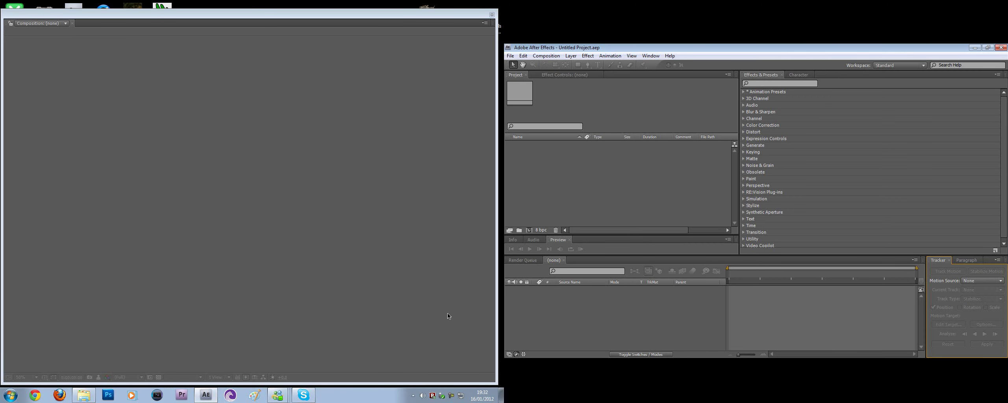
Create a 1280 x 720 composition named DLS with square pixels and a frame rate of 23.976 fps.
click(529, 230)
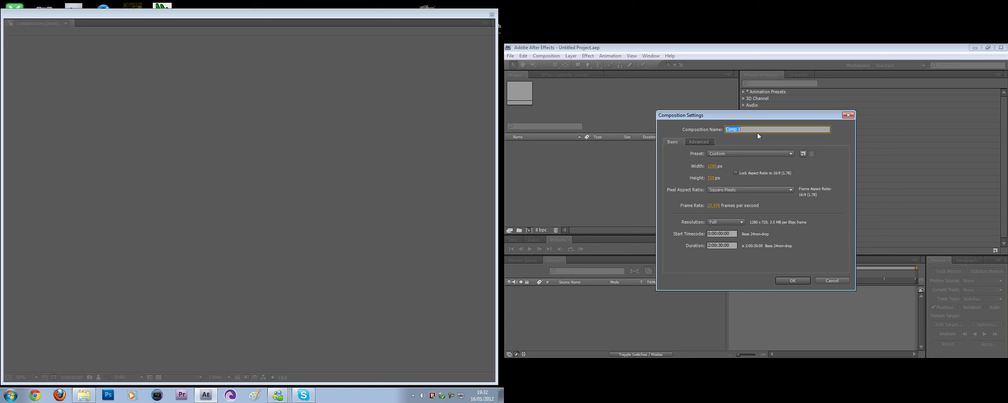
text(DLS)
click(732, 190)
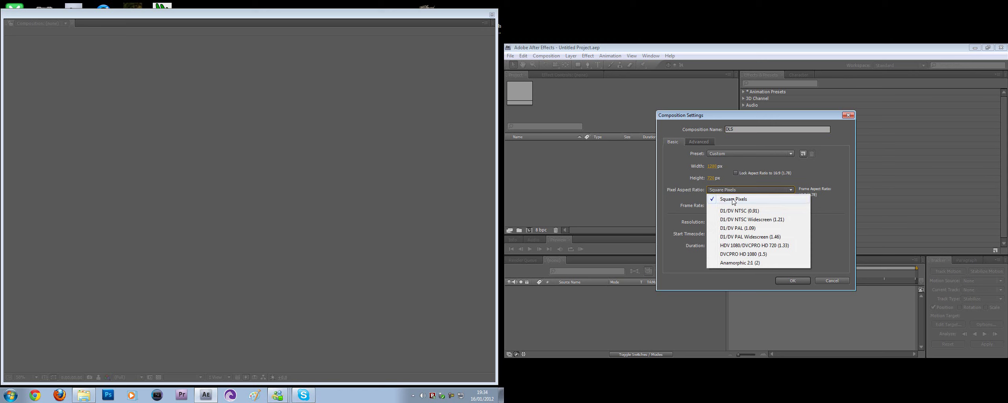
click(732, 200)
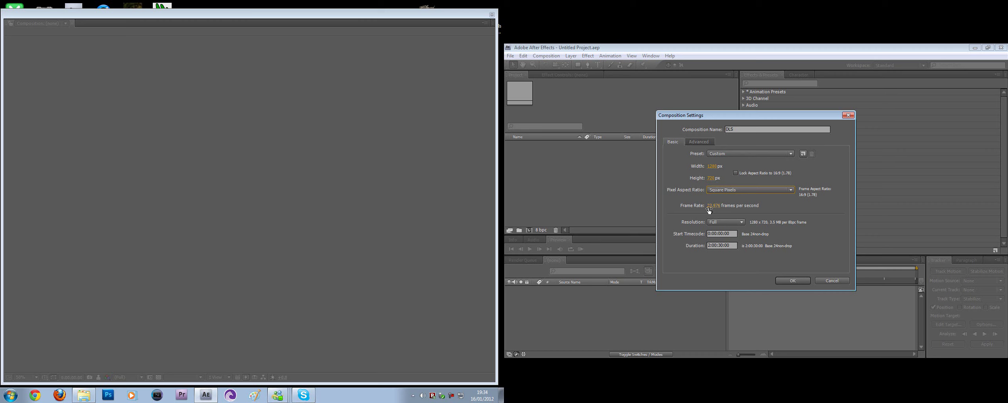
click(792, 281)
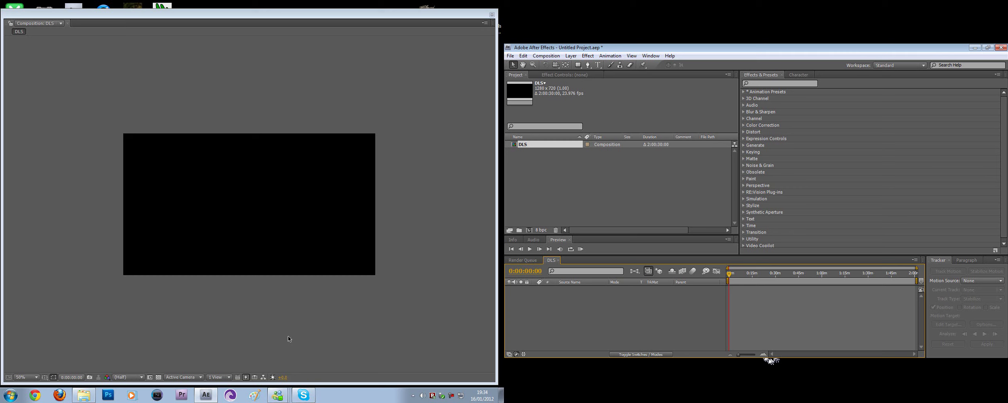
Set the composition view's magnification to Fit up to 100%.
mouse_move(85, 394)
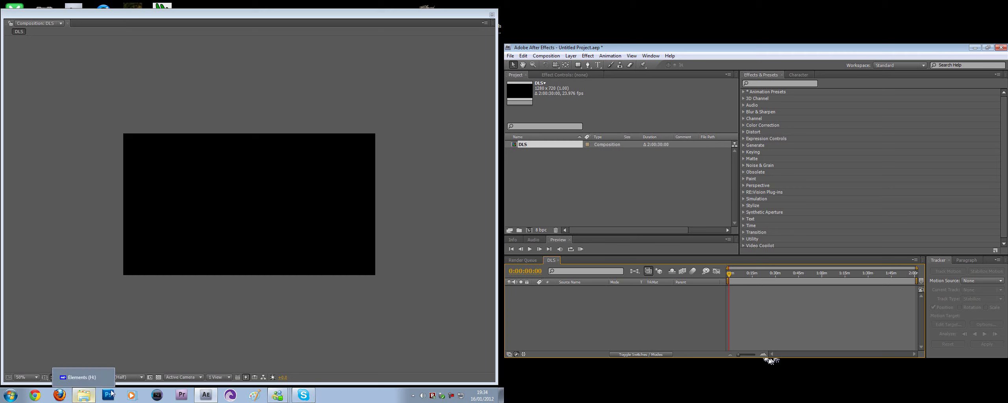
scroll(322, 162, up, 1)
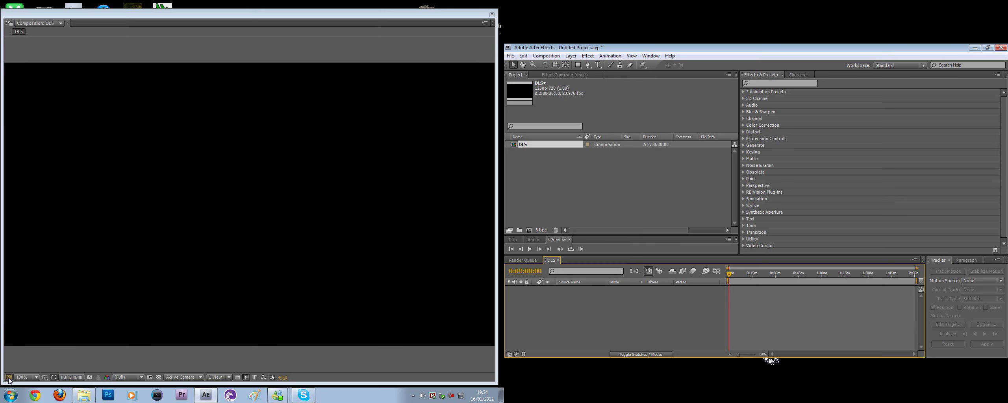
click(34, 378)
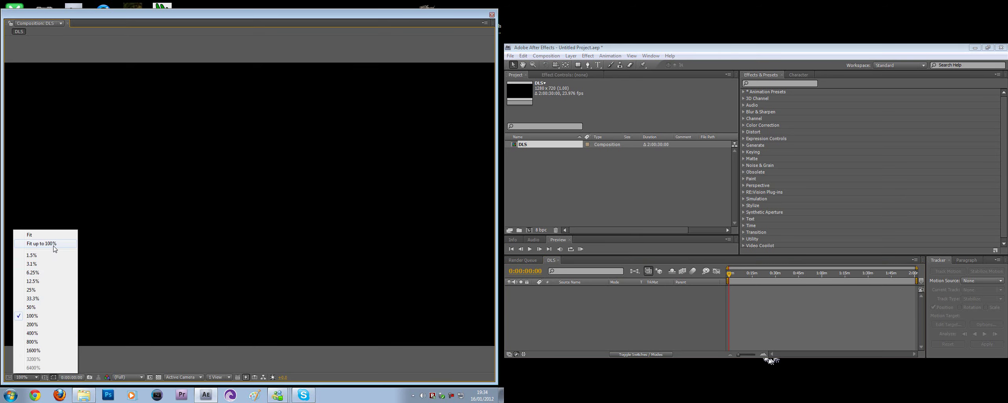
click(42, 244)
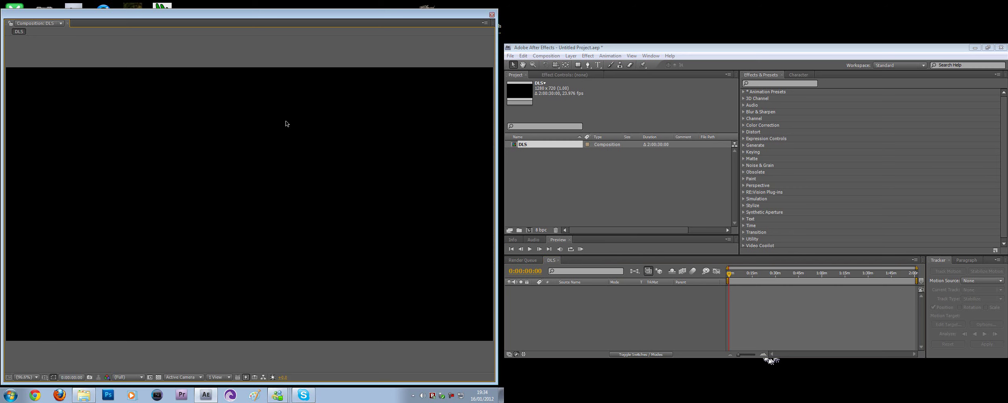
click(849, 132)
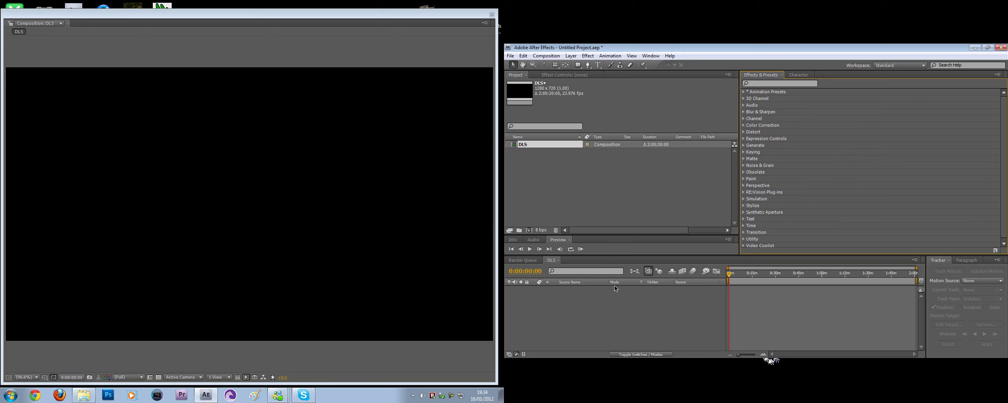
drag(573, 163, 694, 204)
click(972, 261)
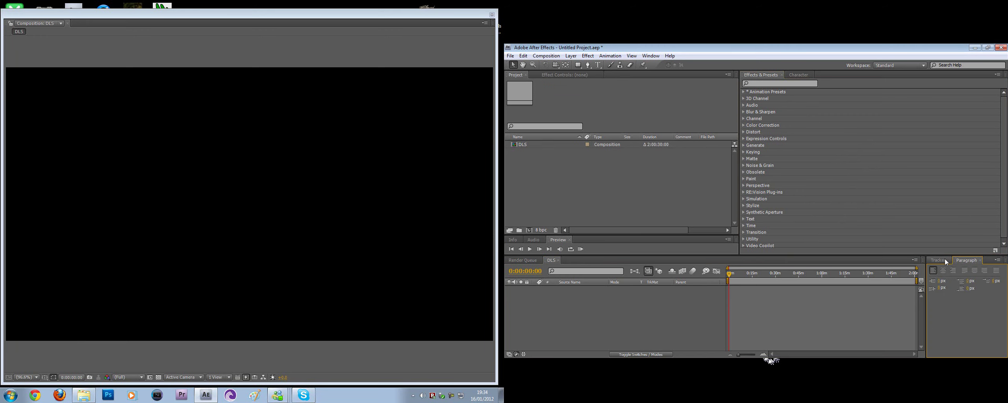
click(800, 74)
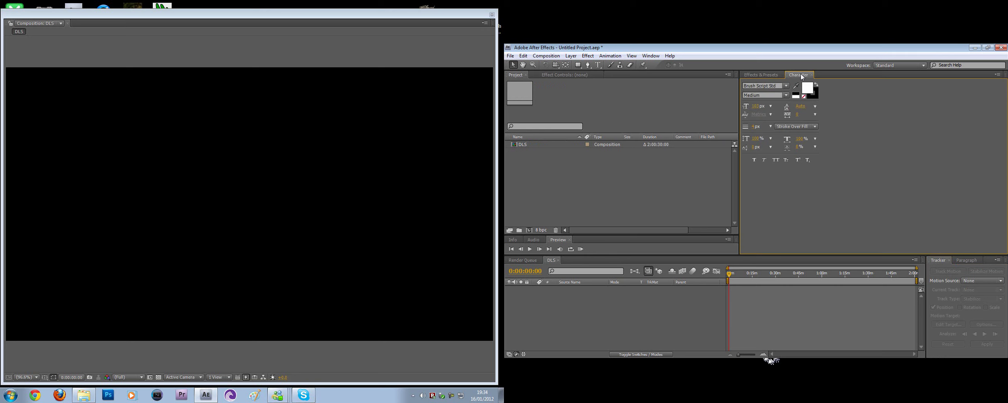
click(764, 76)
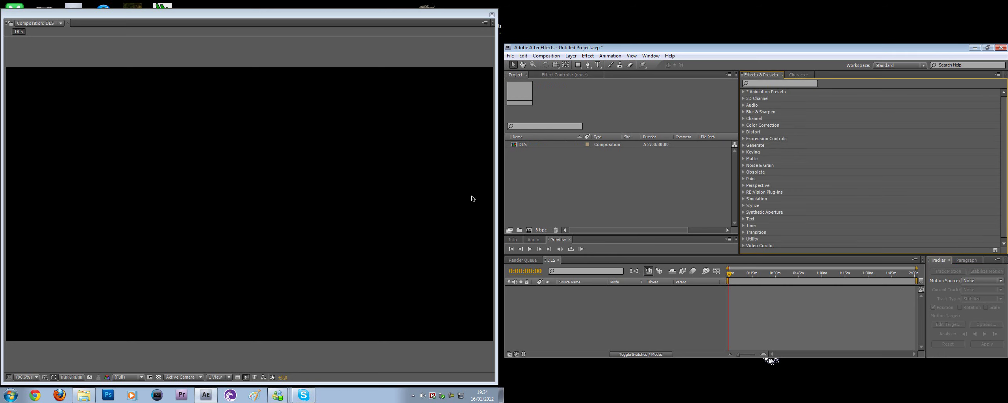
Import the Highschool of the Dead - 06 video from the ANIME, RAW, HOTD, Season 1 folder into the project.
click(84, 395)
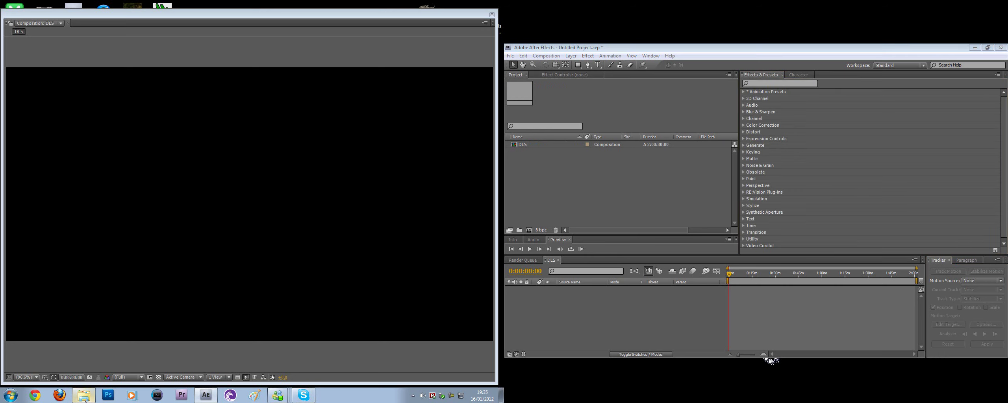
double_click(254, 122)
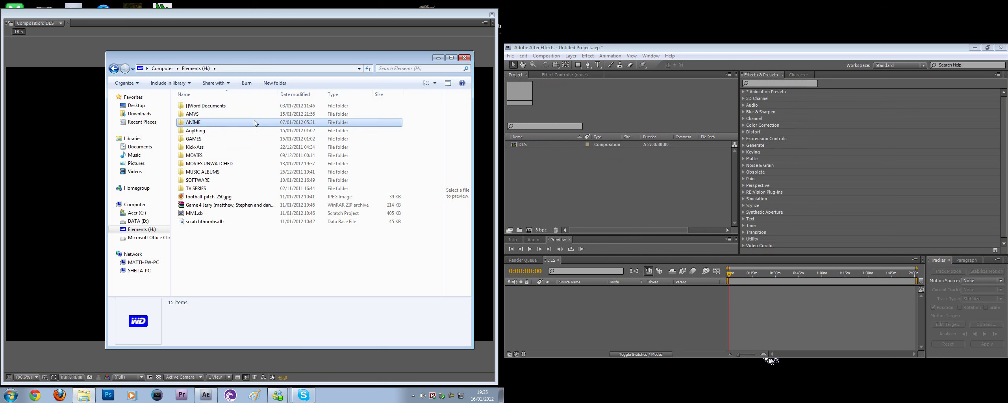
click(255, 114)
double_click(254, 115)
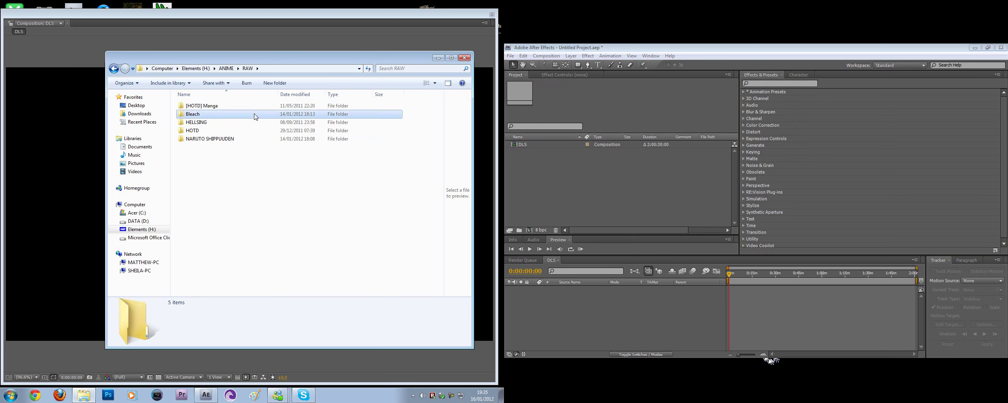
click(114, 68)
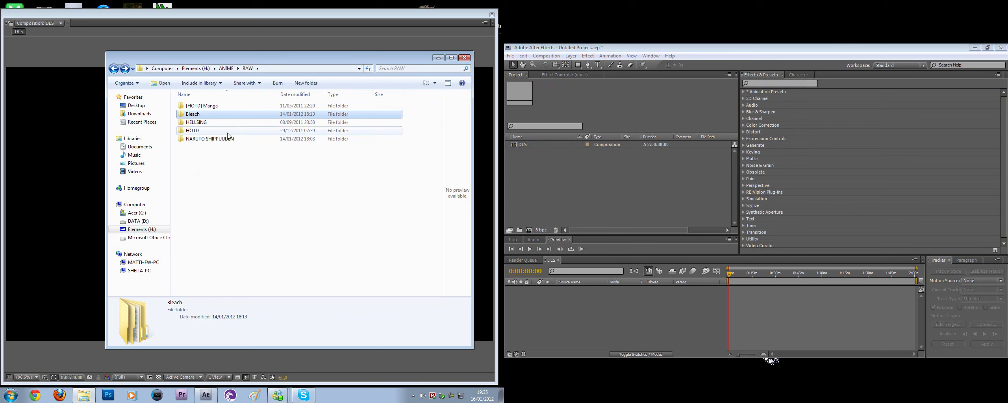
double_click(232, 131)
double_click(222, 115)
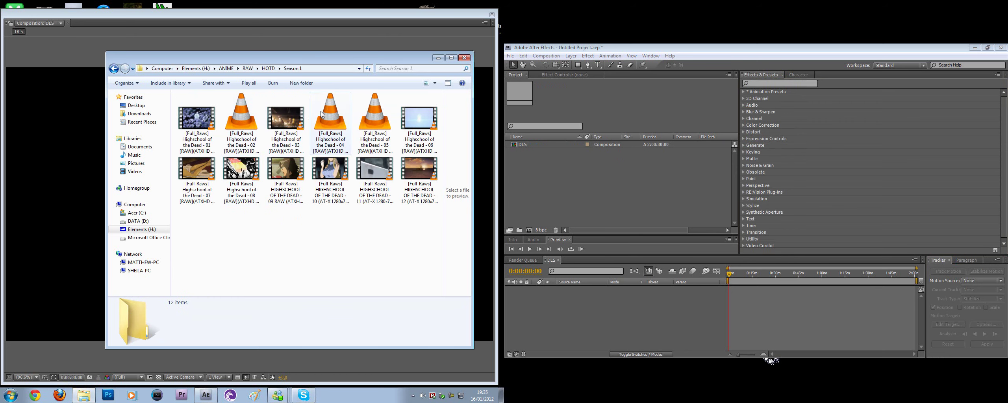
drag(418, 118, 584, 183)
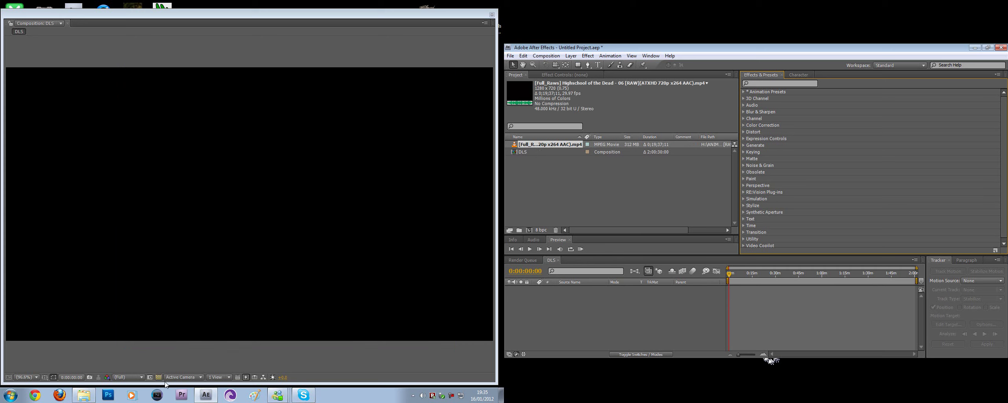
click(86, 397)
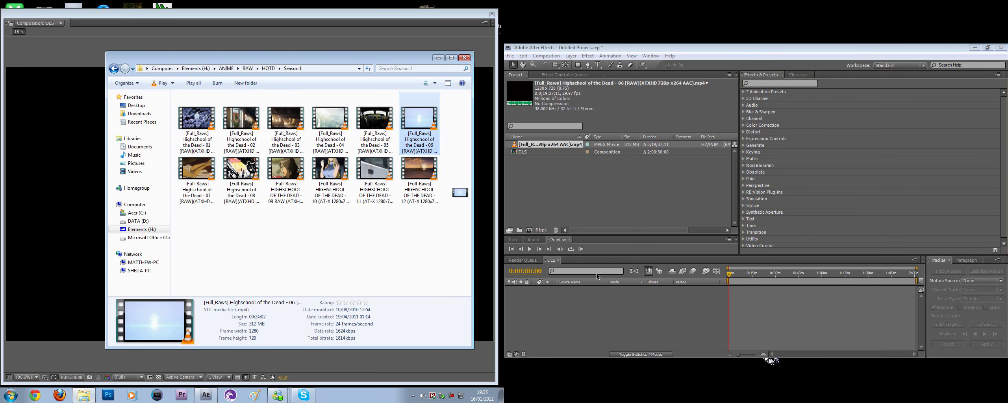
click(465, 59)
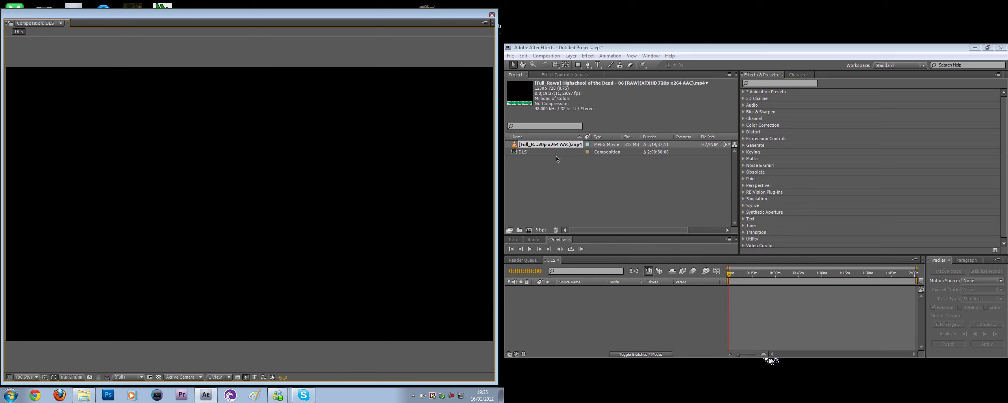
Interpret the imported video footage with its frame rate conformed to 23.976 frames per second.
mouse_move(552, 145)
mouse_down()
mouse_move(571, 259)
mouse_move(542, 143)
mouse_up()
right_click(542, 143)
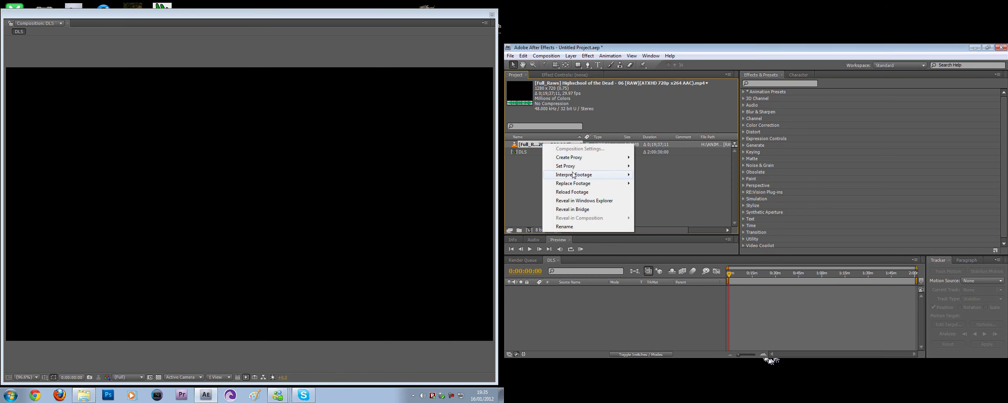
mouse_move(586, 177)
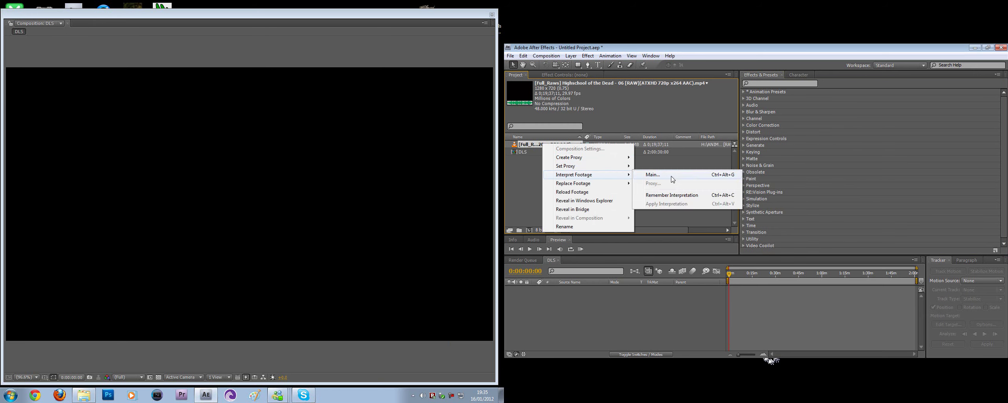
click(672, 177)
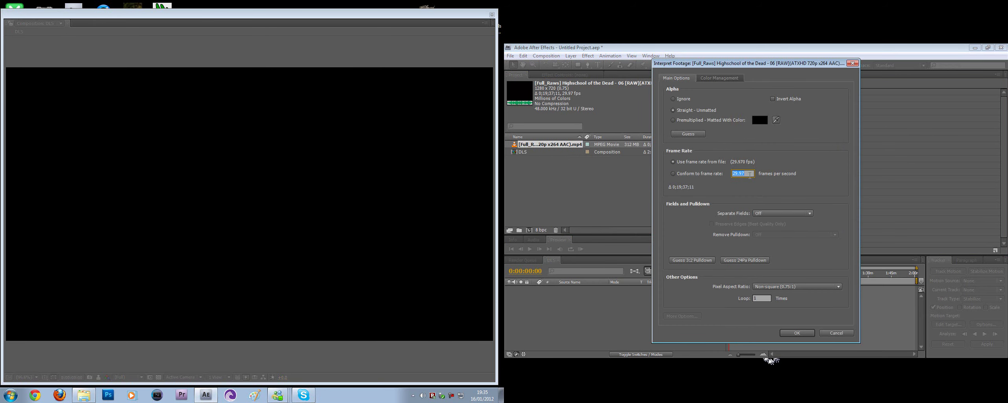
click(702, 177)
text(2)
click(795, 333)
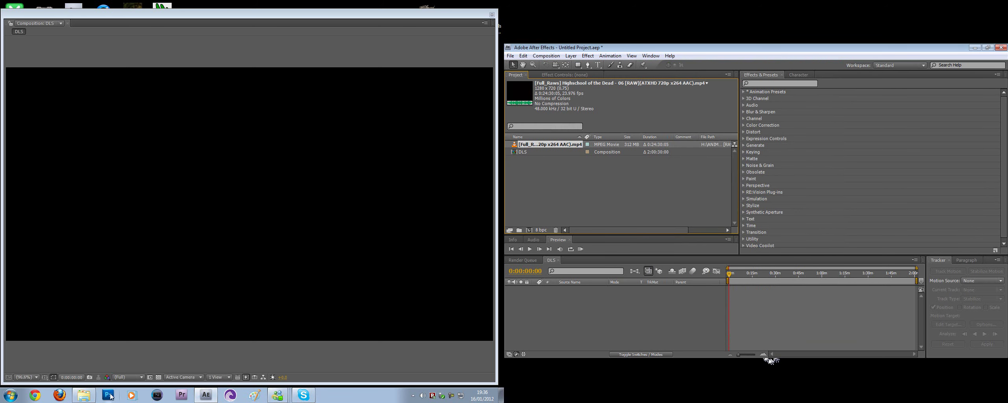
Add the Highschool of the Dead - 06 footage to the DLS composition as a layer.
click(90, 395)
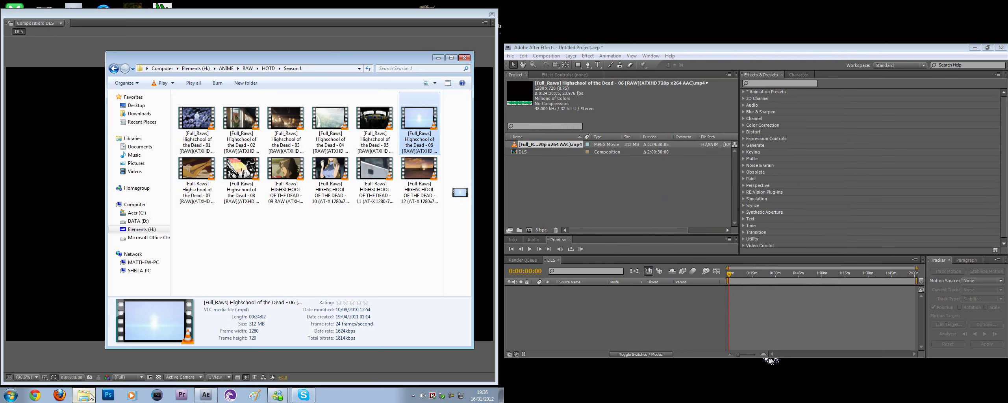
click(671, 224)
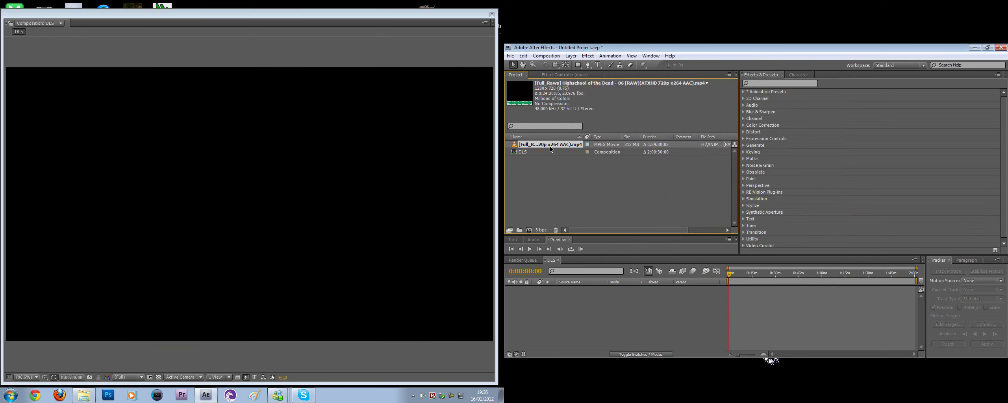
drag(566, 288, 565, 292)
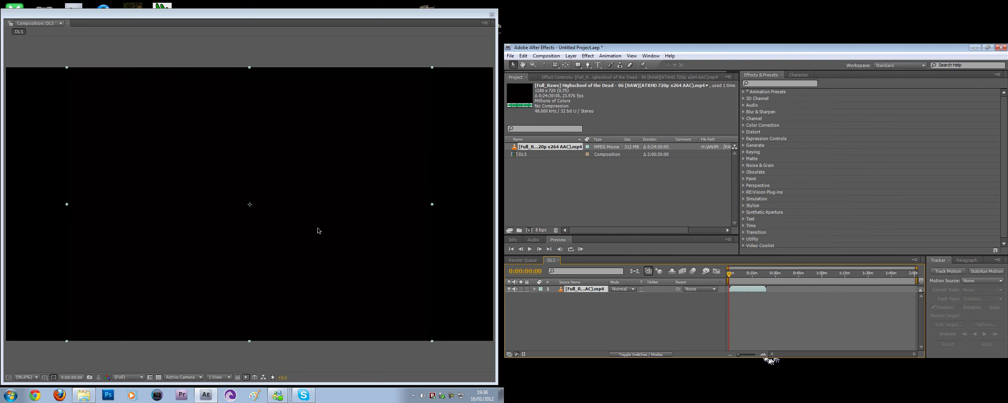
Show a visible frame of the episode at 0:05:05:17 and stretch the footage layer to fill the whole DLS composition frame.
click(737, 273)
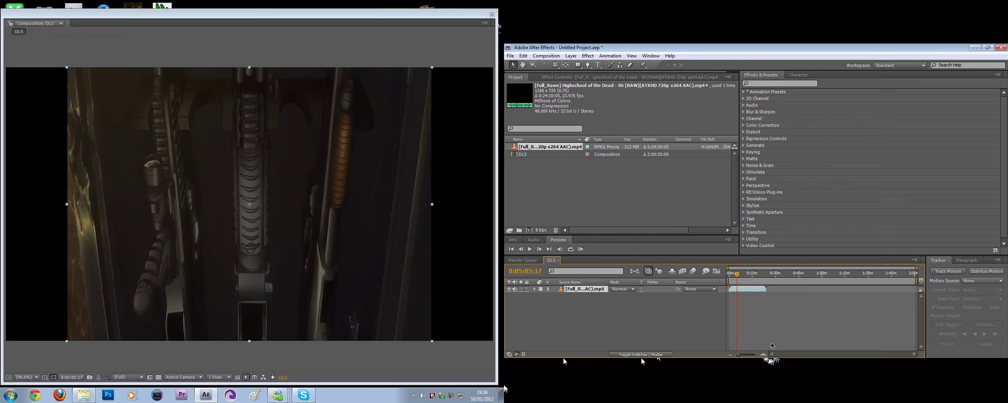
click(763, 354)
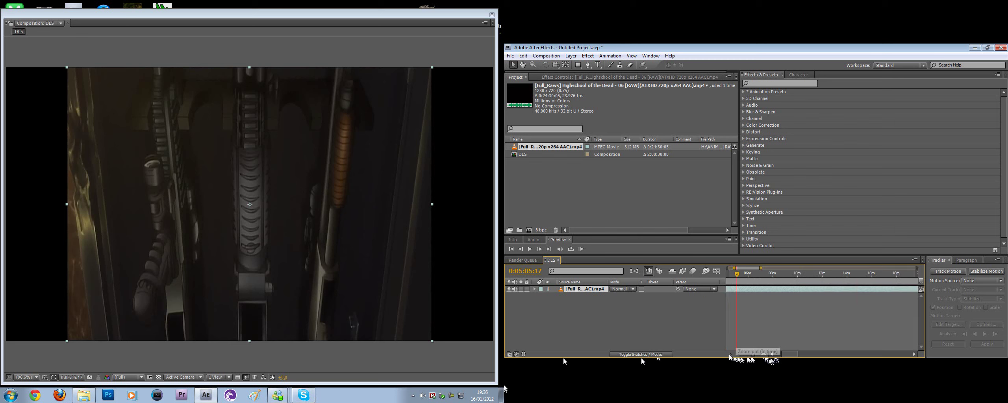
drag(792, 355, 784, 356)
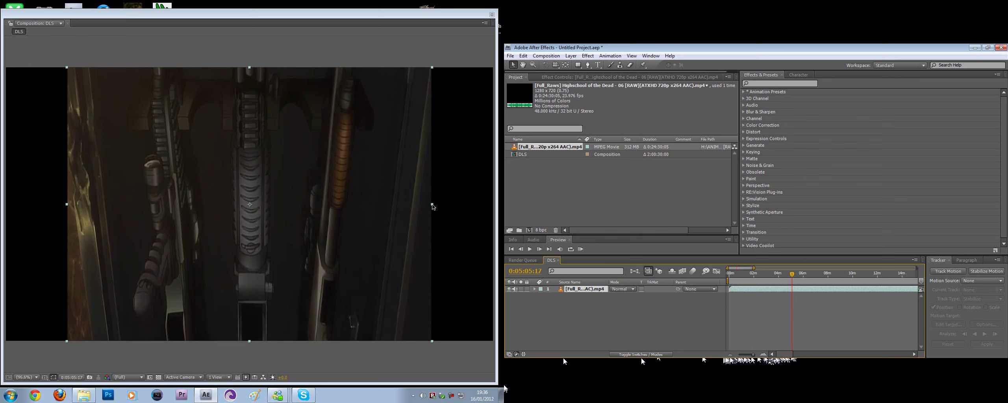
drag(433, 206, 444, 206)
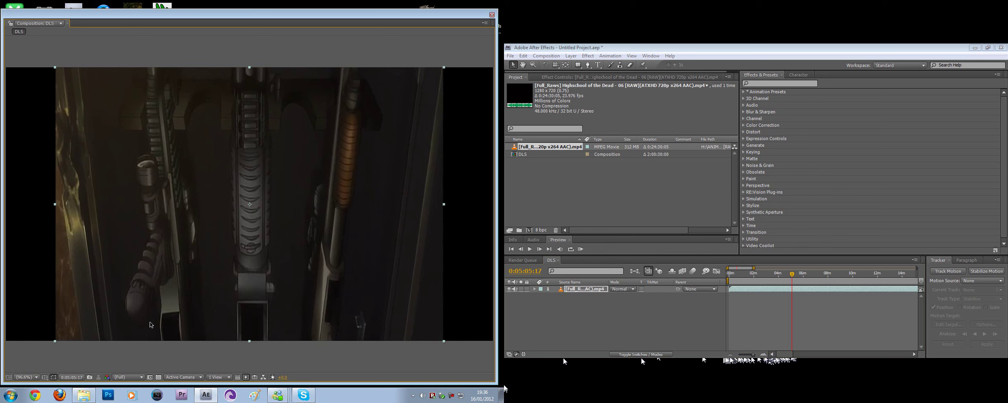
click(36, 378)
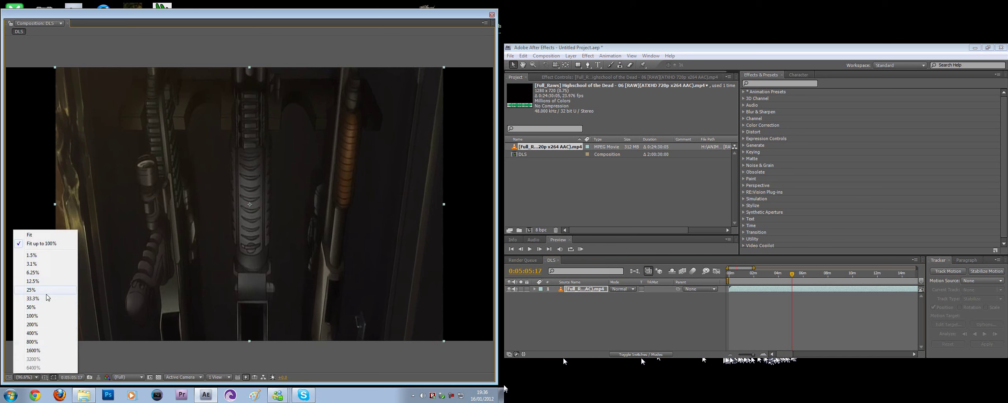
click(47, 307)
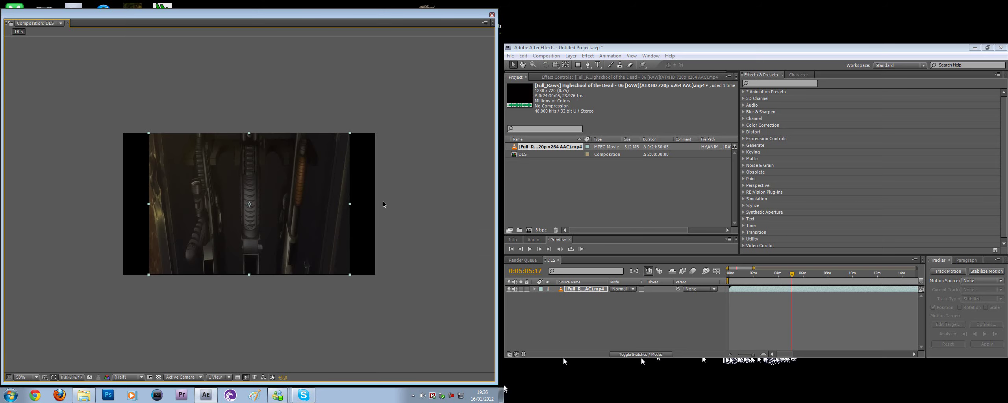
drag(350, 204, 378, 221)
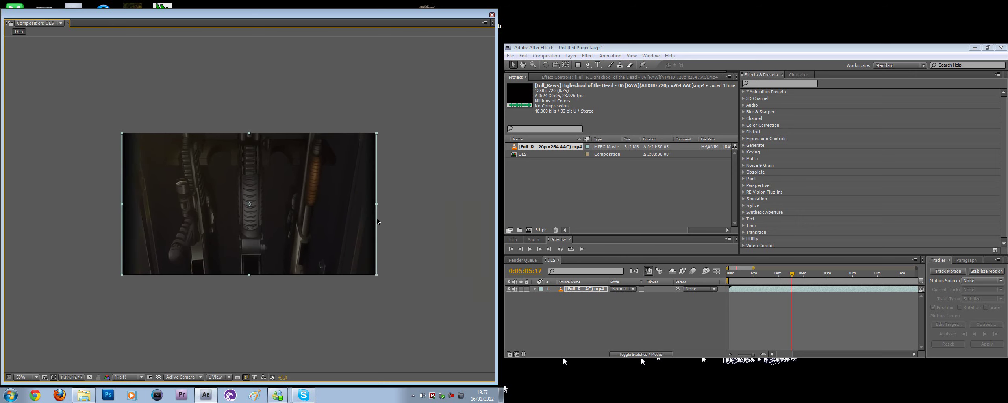
drag(248, 134, 249, 132)
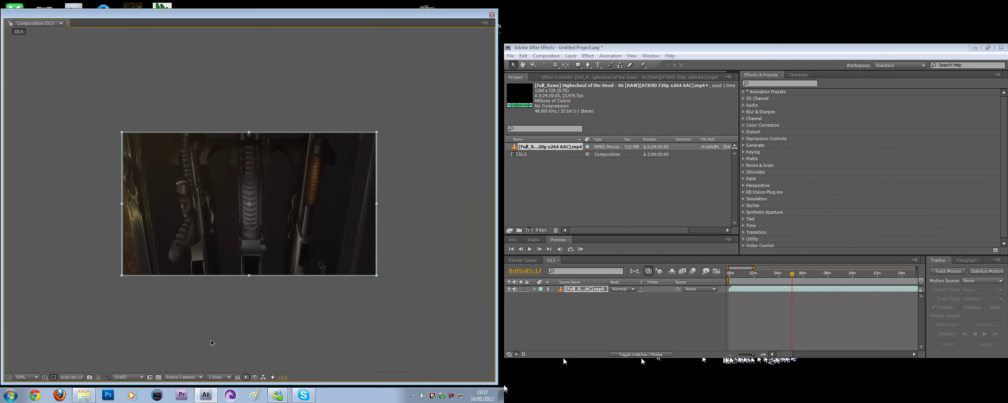
Return the composition view's magnification to Fit up to 100%.
key(slash)
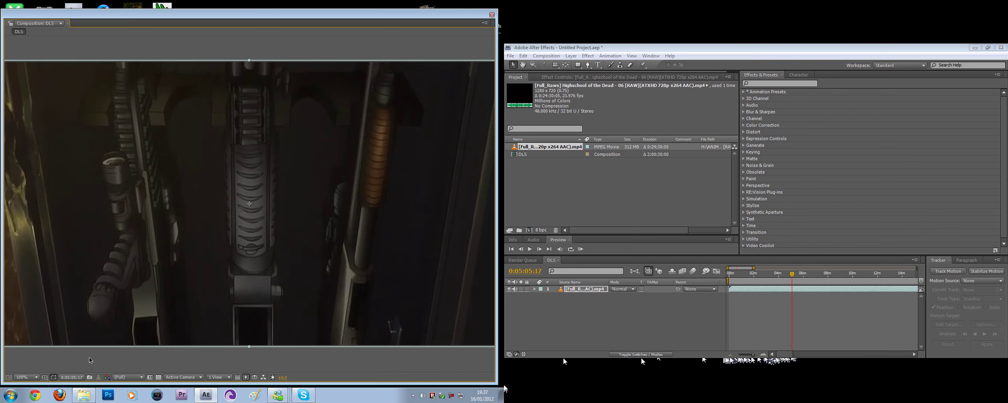
click(30, 378)
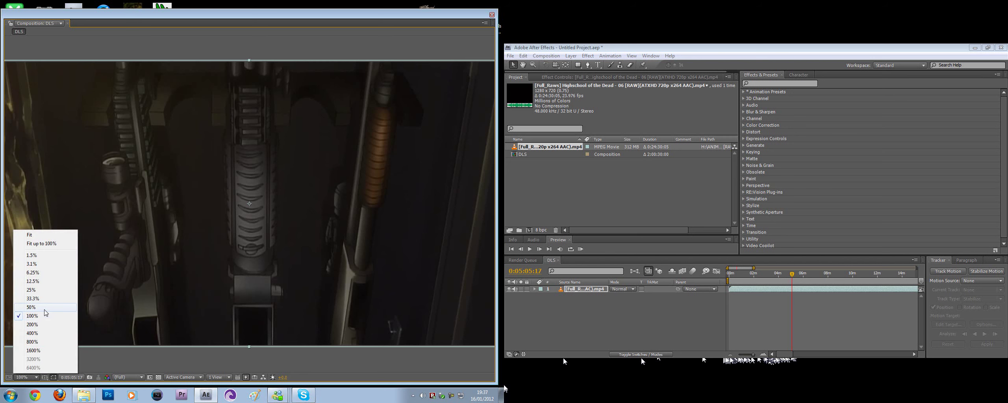
click(47, 245)
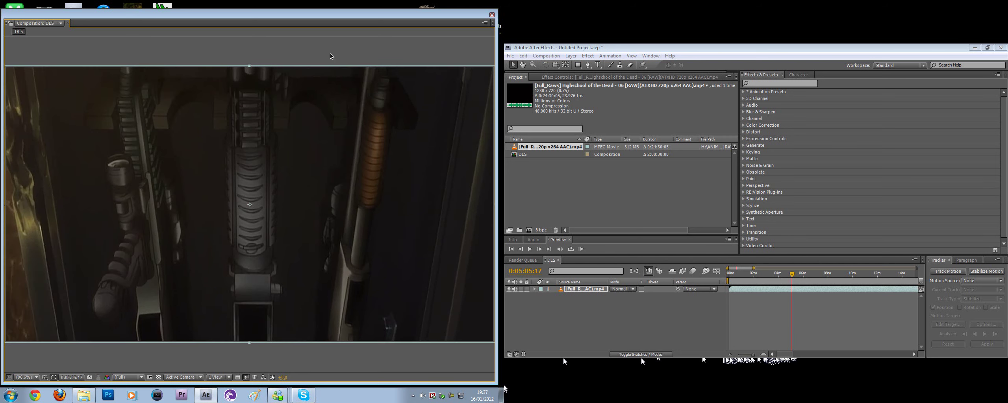
Split the episode layer at 0:05:55:09 and delete the part before the cut.
click(734, 277)
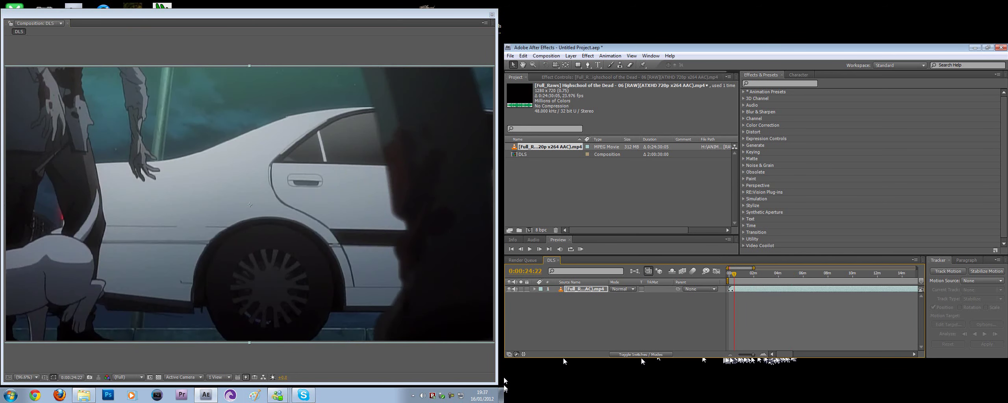
mouse_move(729, 290)
mouse_down()
mouse_move(789, 287)
mouse_move(731, 283)
mouse_move(792, 274)
mouse_move(724, 280)
mouse_move(794, 278)
mouse_move(721, 281)
mouse_up()
click(803, 278)
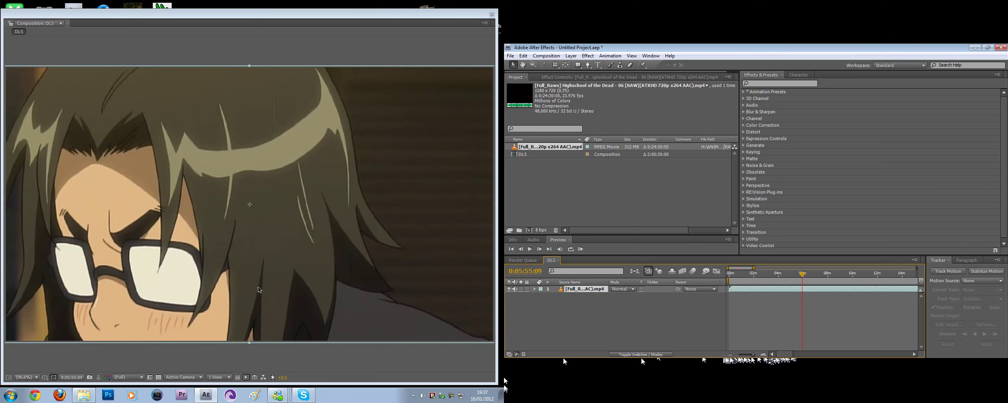
key(ctrl+shift+d)
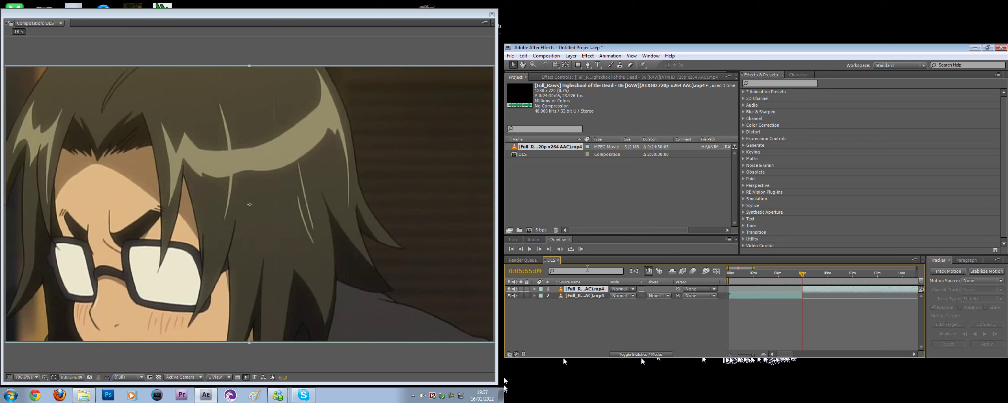
click(584, 297)
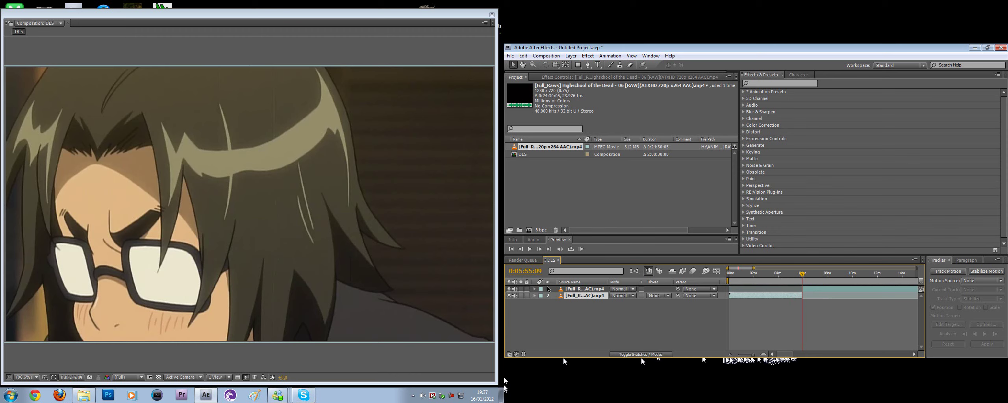
key(Delete)
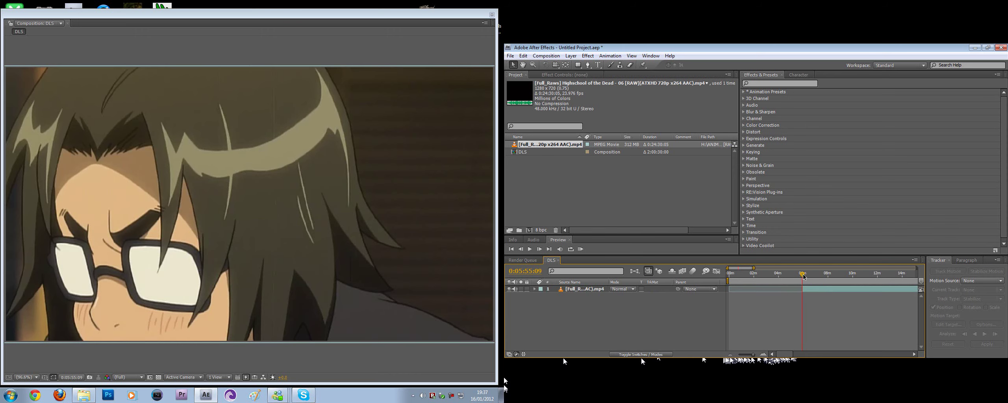
Find the end of the wanted scene and split the remaining episode layer at 0:06:02:02.
drag(804, 277, 805, 277)
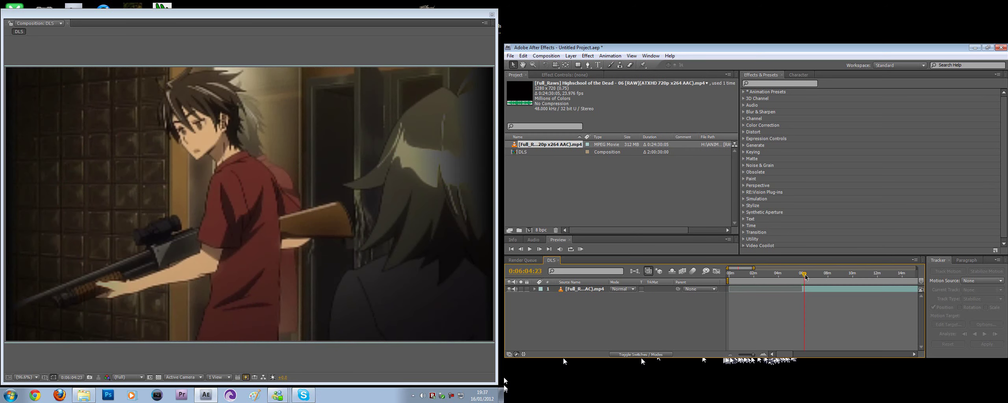
click(763, 355)
click(763, 355)
click(797, 277)
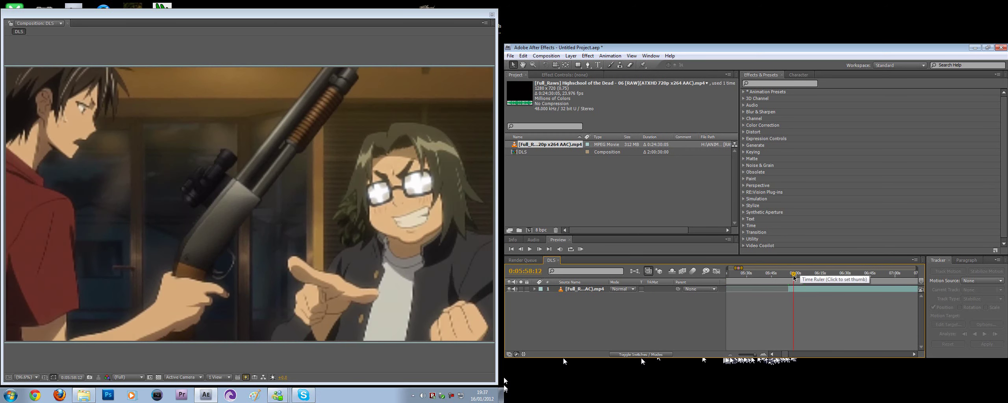
drag(796, 277, 800, 277)
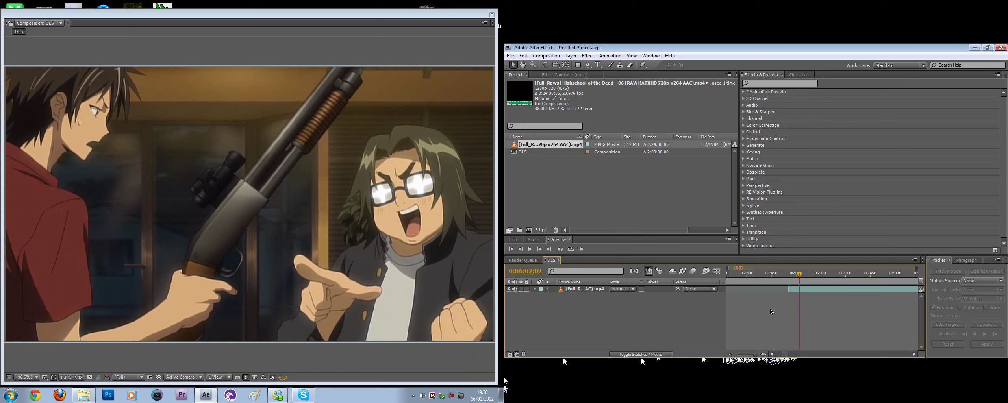
key(ctrl+shift+d)
Move the cut scene clip to the very start of the DLS composition, aligned with 0:00:00:00.
drag(817, 289, 713, 299)
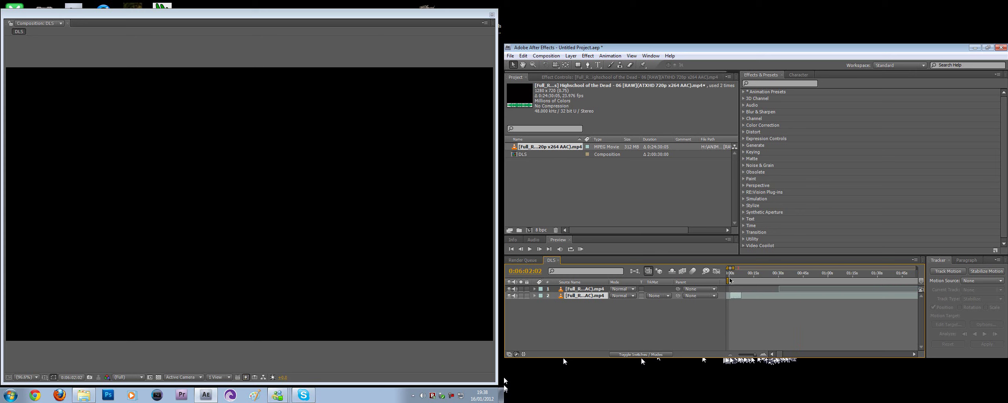
key(Home)
click(764, 354)
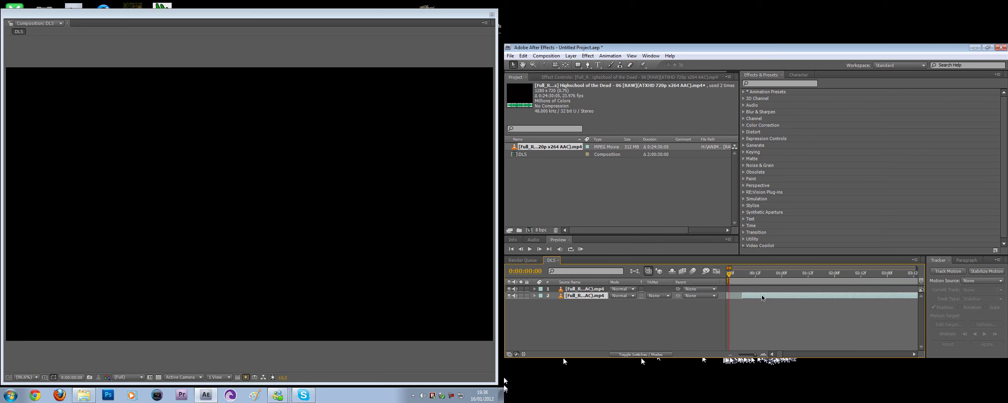
click(764, 354)
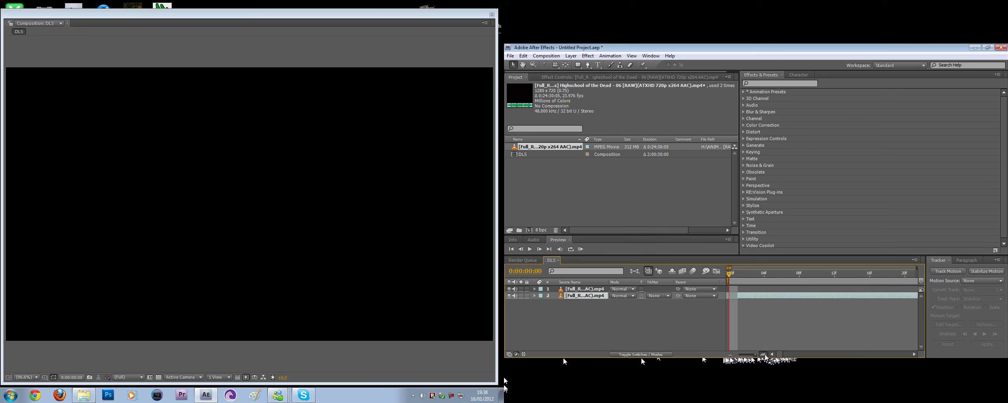
click(764, 354)
drag(762, 297, 750, 297)
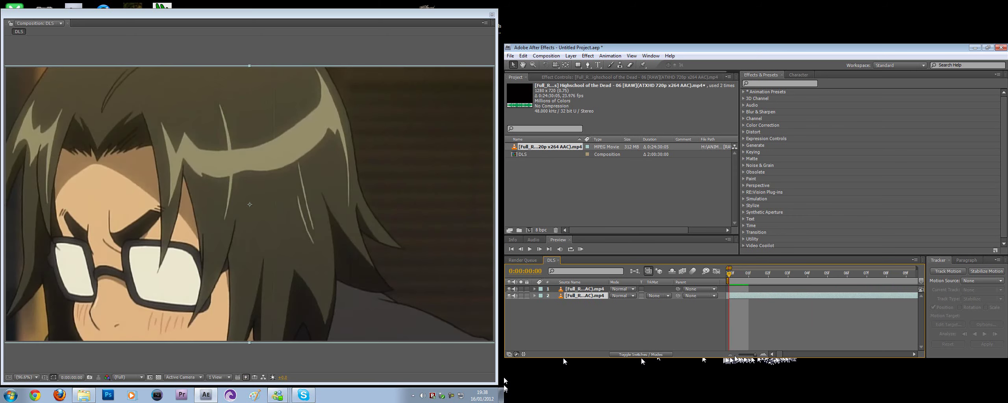
Play the cut scene clip from the start of the composition to check it.
click(731, 356)
click(732, 356)
click(732, 356)
click(732, 356)
click(732, 356)
click(732, 356)
click(731, 356)
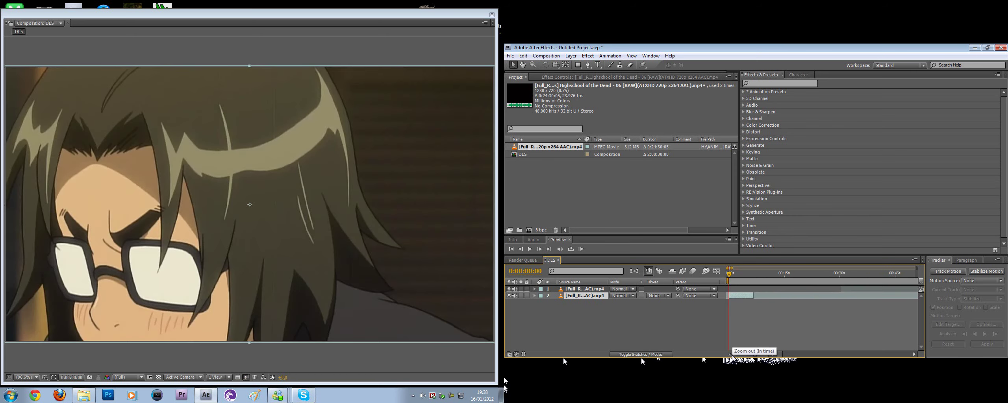
click(529, 251)
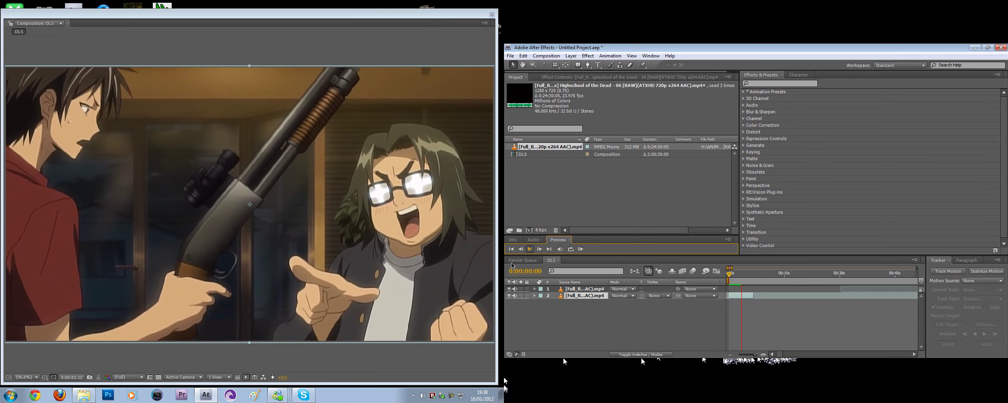
click(530, 249)
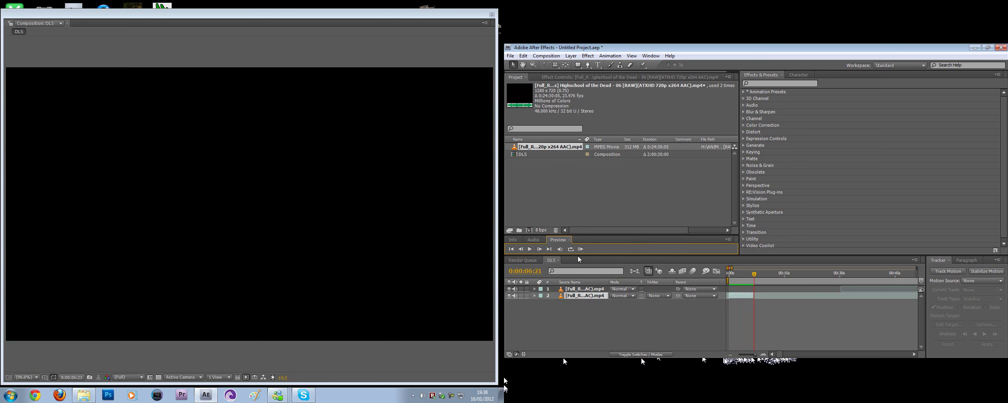
Dock the floating Composition panel between the Project and Effects & Presets panels and widen it.
mouse_move(579, 255)
mouse_down()
mouse_move(579, 289)
mouse_move(595, 258)
mouse_up()
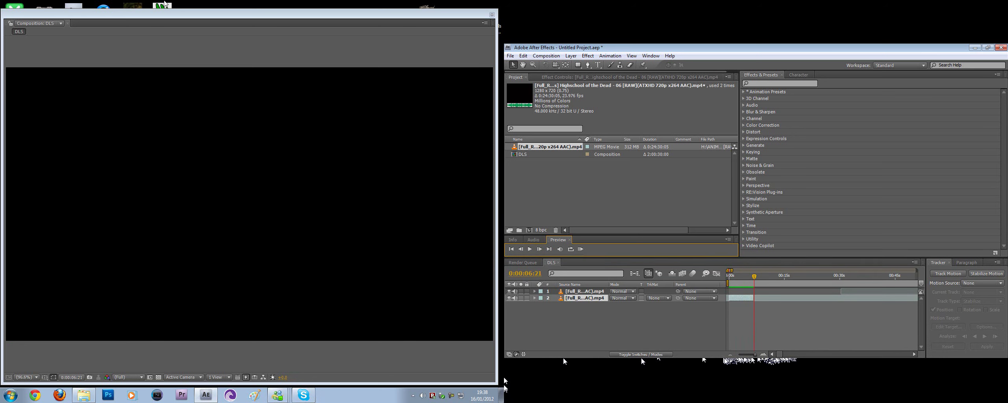
drag(5, 25, 731, 131)
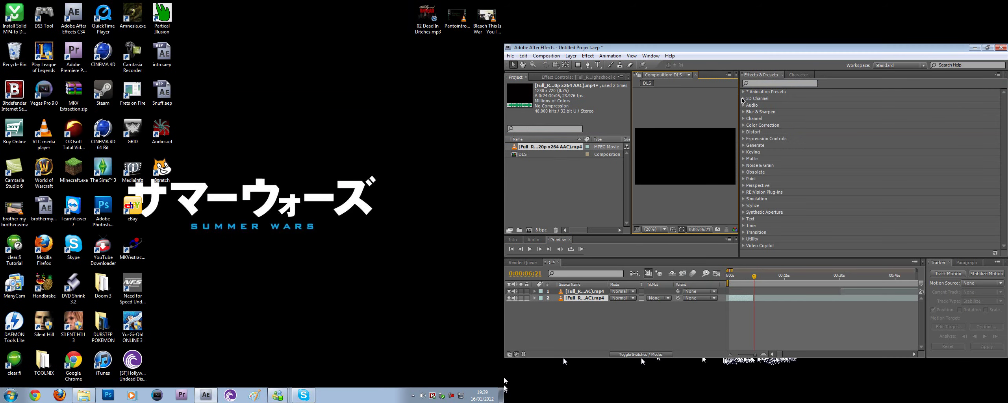
drag(739, 98, 867, 130)
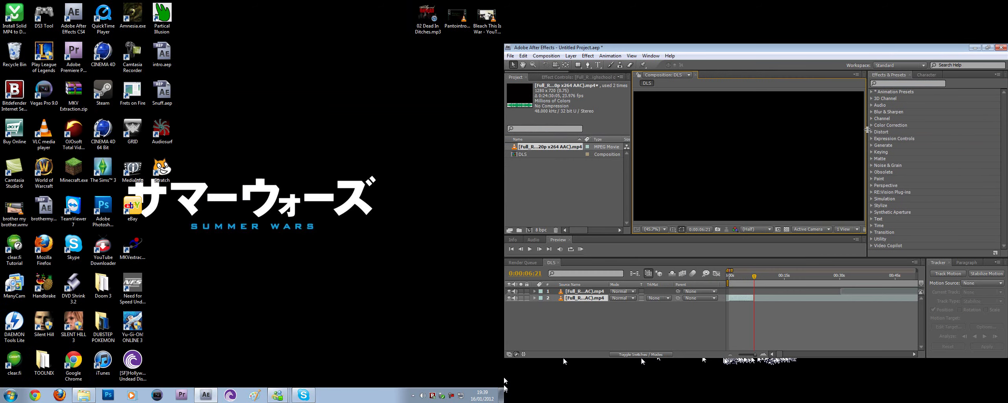
Dock the Preview panel above Effects & Presets and enlarge the Project and Composition area.
drag(556, 240, 901, 75)
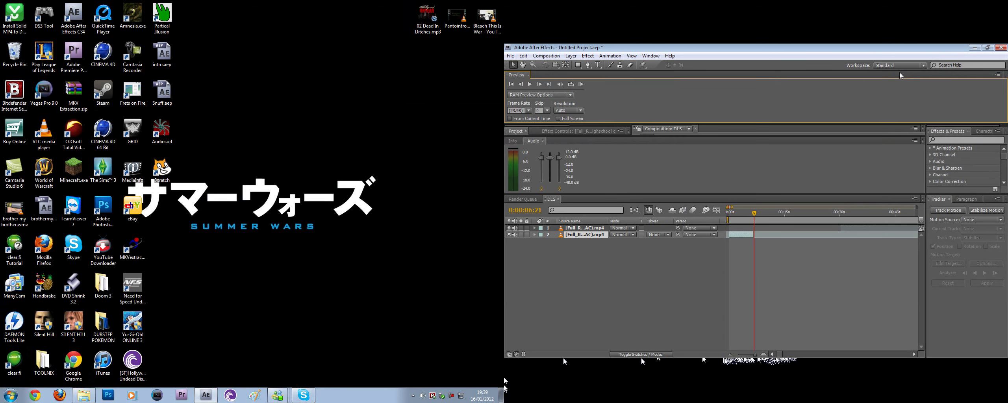
drag(510, 74, 923, 158)
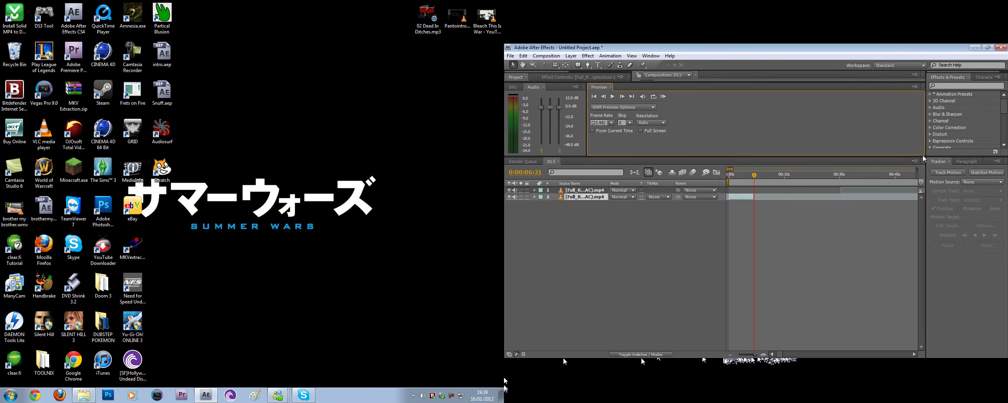
drag(587, 95, 665, 95)
drag(721, 81, 924, 104)
drag(799, 130, 771, 250)
drag(757, 144, 756, 208)
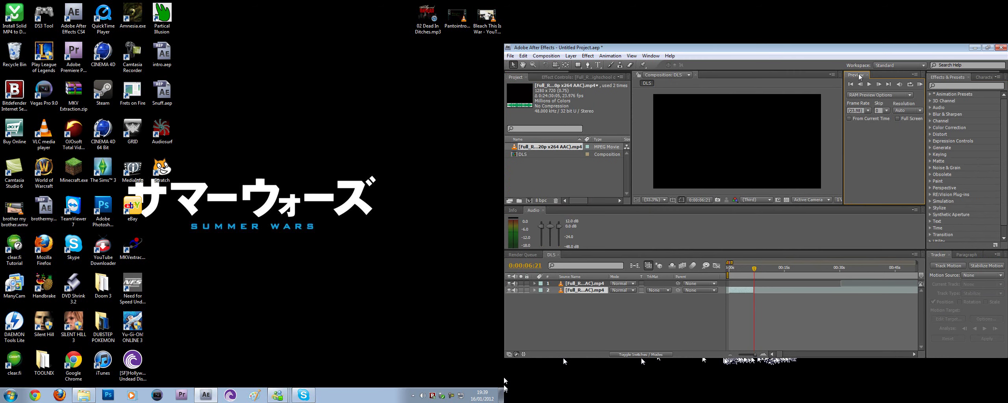
drag(849, 79, 935, 88)
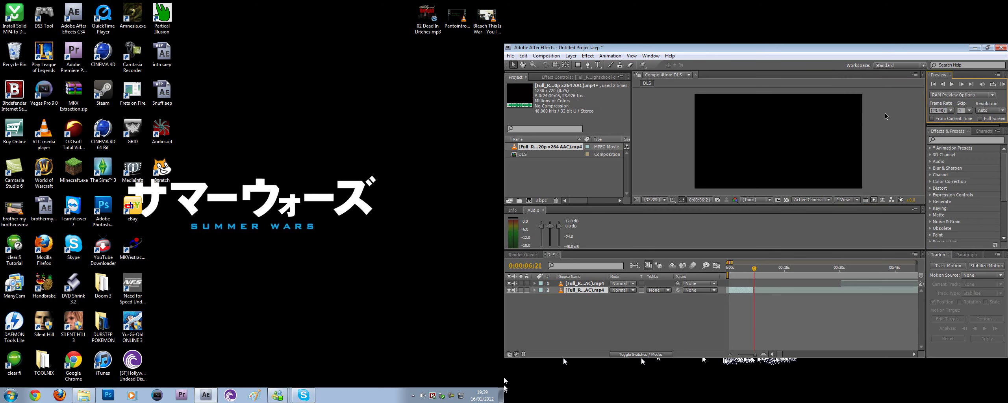
Group the Audio and Info panels above Effects & Presets and dock the Preview panel below the Project panel.
drag(534, 210, 965, 95)
drag(514, 211, 981, 79)
click(958, 77)
click(981, 77)
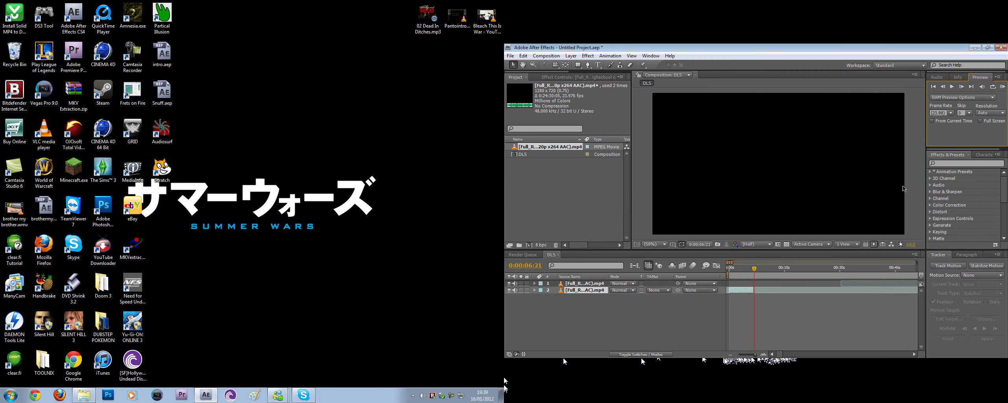
drag(618, 249, 518, 245)
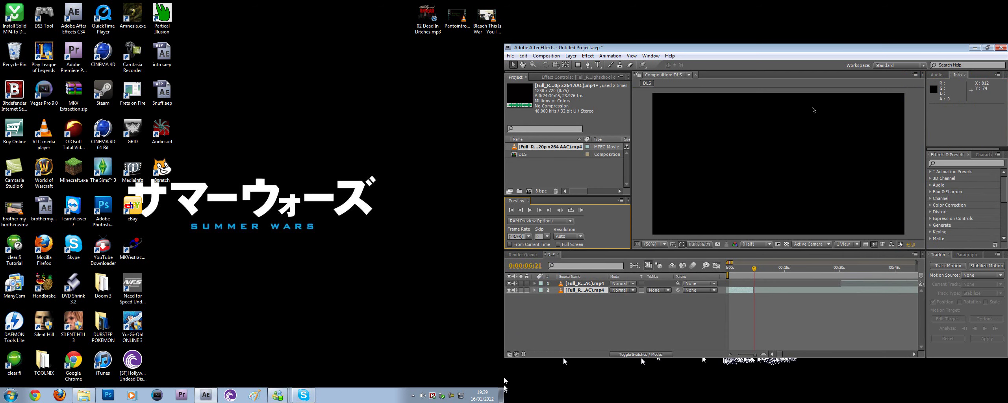
Group the Info and Audio panels with the Preview panel below the Project panel.
drag(958, 75, 575, 204)
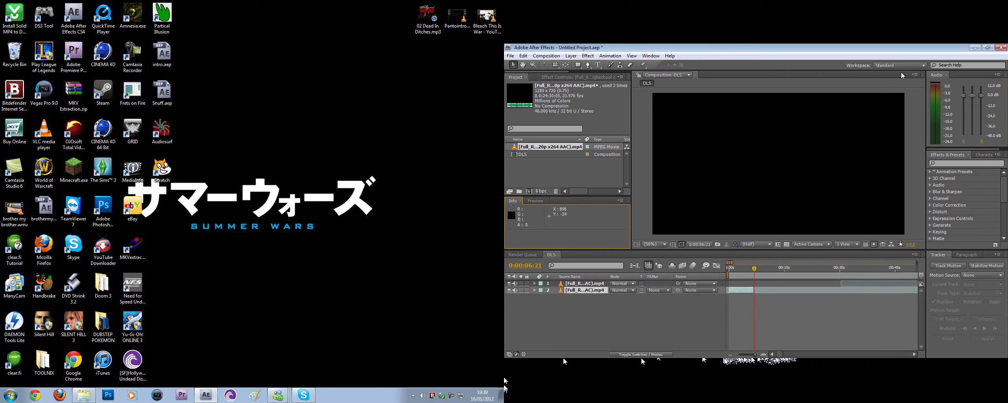
drag(937, 75, 568, 219)
Undock the Composition panel into a large floating window over the desktop and move the current time to 0:00:02:03.
click(639, 77)
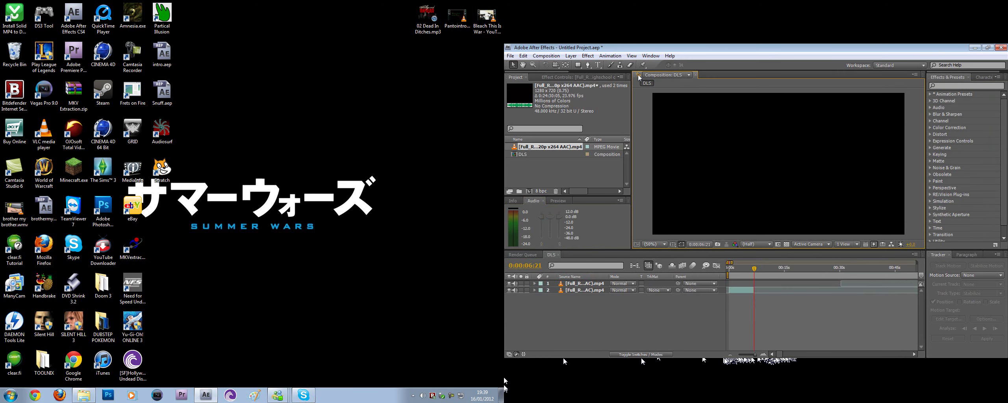
drag(639, 77, 18, 30)
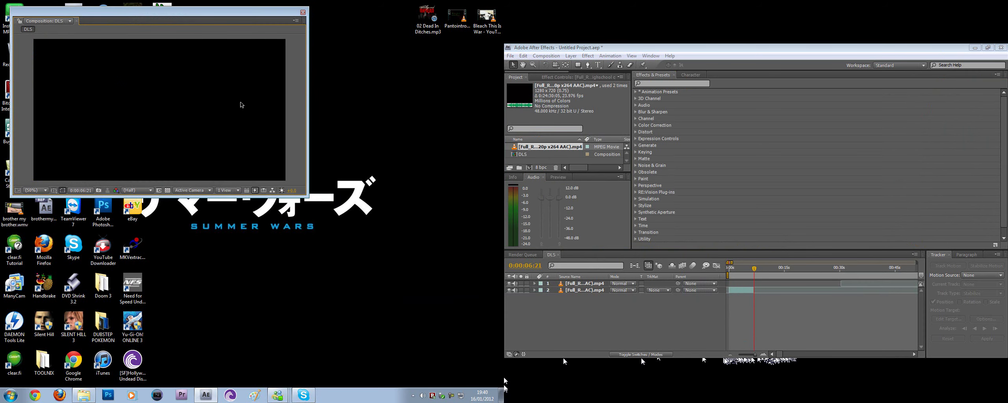
drag(308, 197, 490, 370)
click(737, 274)
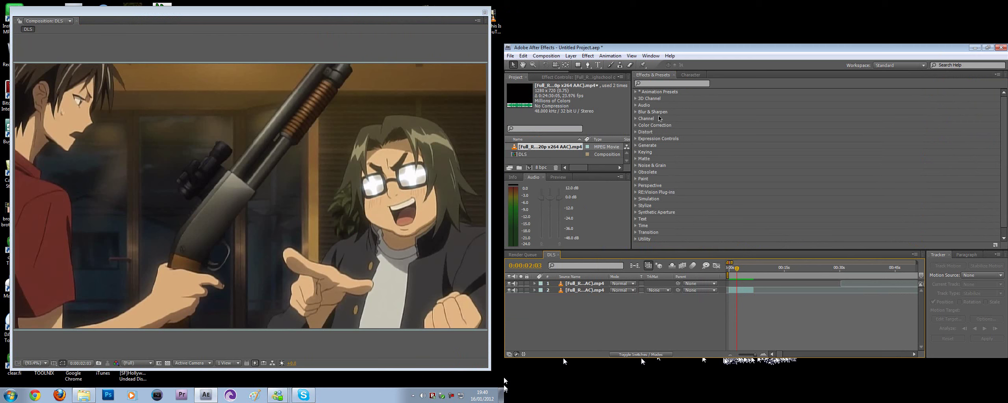
drag(1004, 175, 1005, 182)
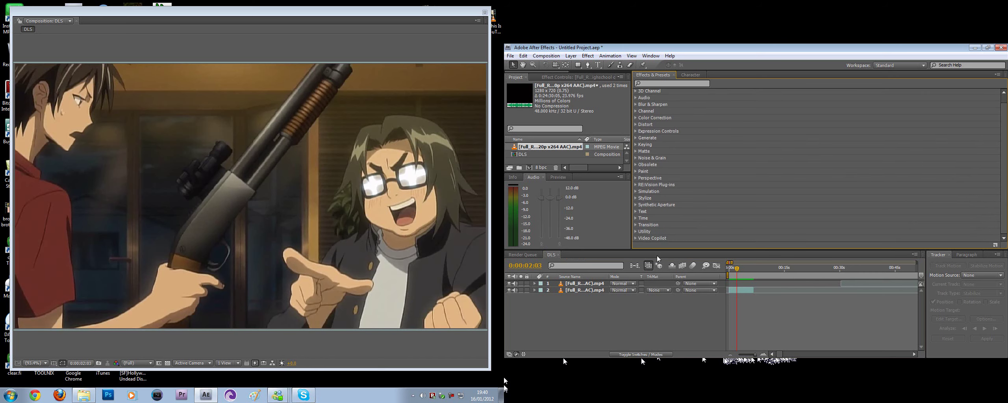
click(635, 239)
click(636, 226)
Bring the Preview panel forward, reduce its height, and widen the Project and Preview panel column.
click(559, 178)
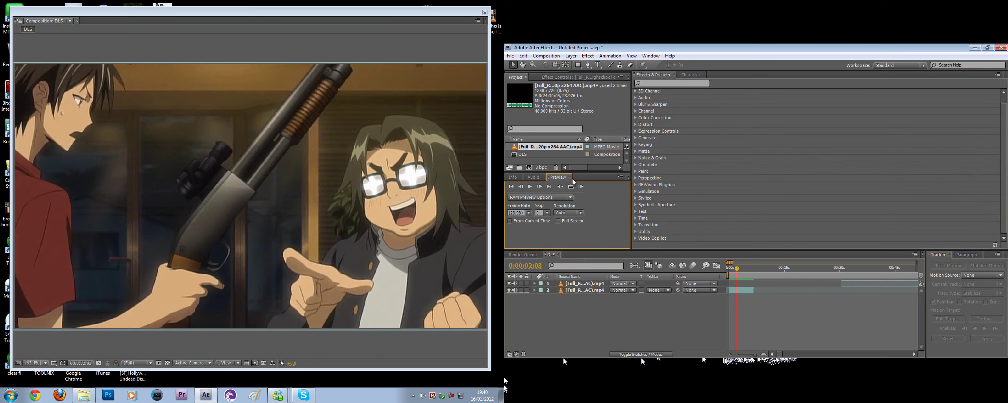
drag(587, 173, 590, 215)
drag(629, 175, 705, 204)
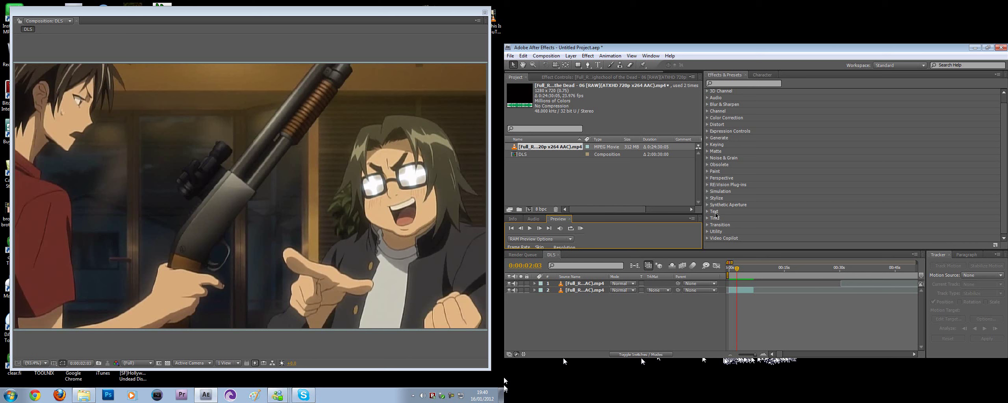
Examine the effects in the Color Correction and Keying categories, collapsing each category after viewing it.
click(708, 118)
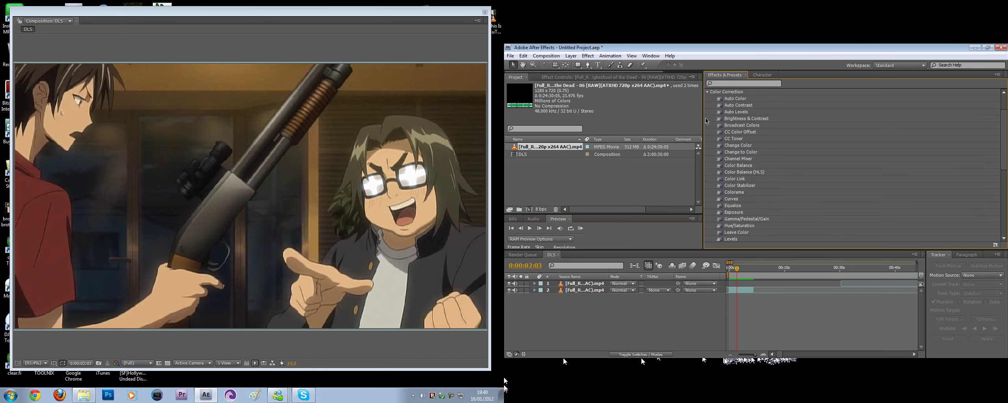
scroll(742, 189, down, 3)
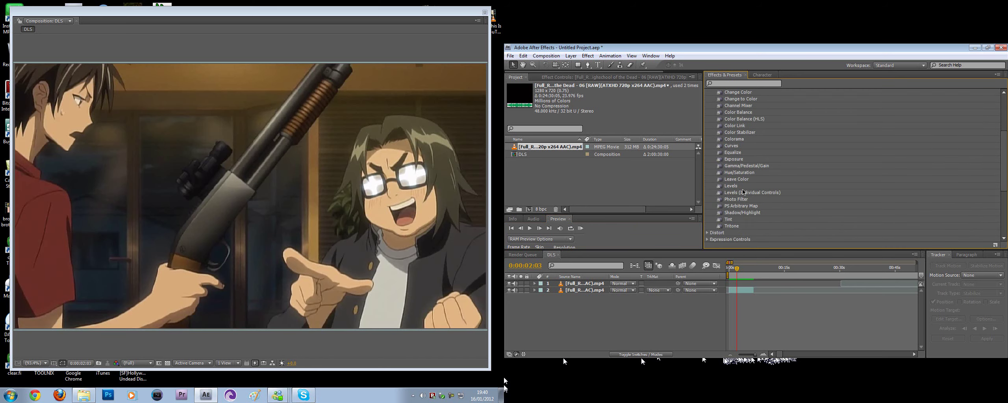
scroll(743, 192, up, 5)
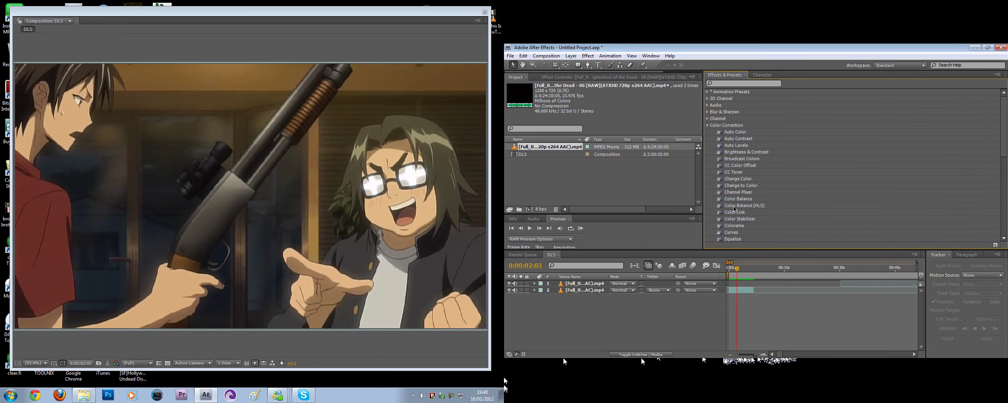
click(708, 126)
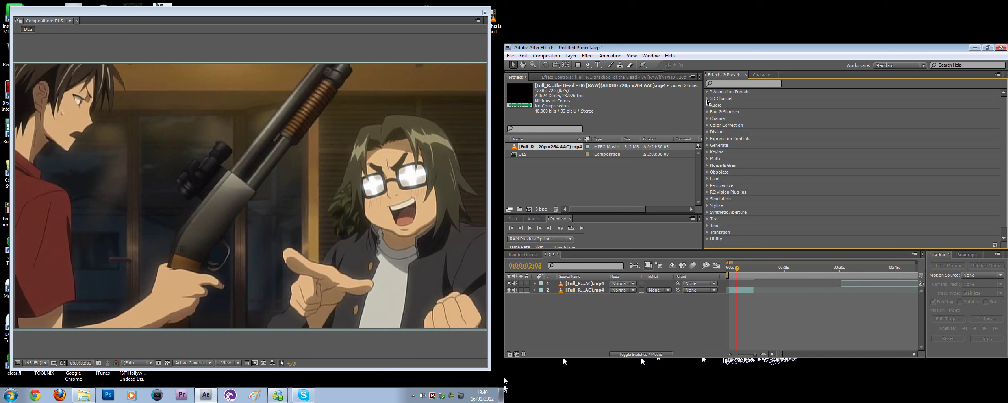
click(708, 152)
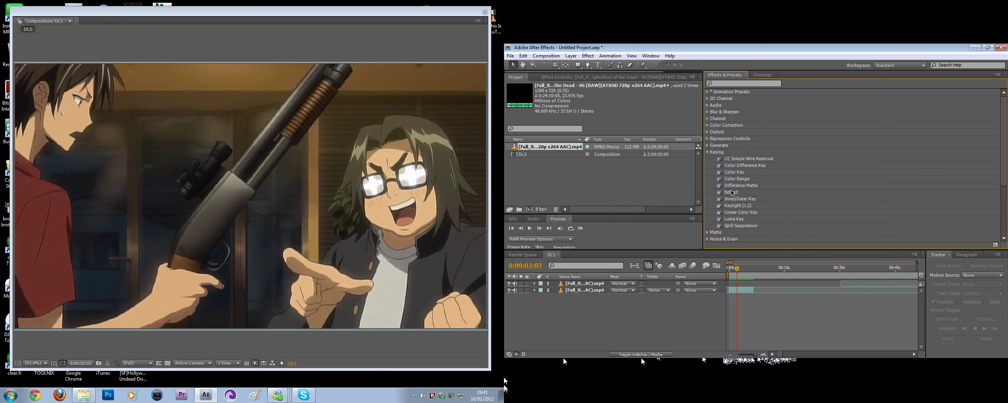
click(708, 153)
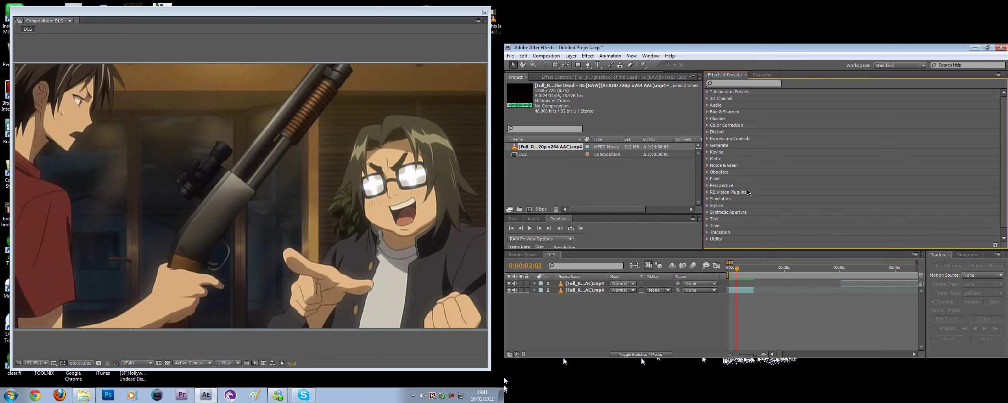
Make the Timeline panel slightly taller.
drag(668, 251, 669, 235)
drag(1004, 127, 1003, 132)
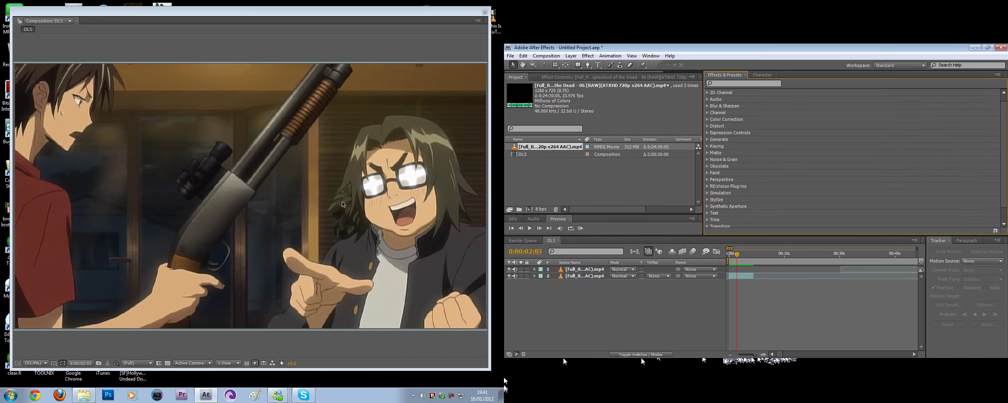
Stretch the floating Composition window to fill the desktop screen and set its magnification to 50%.
key(comma)
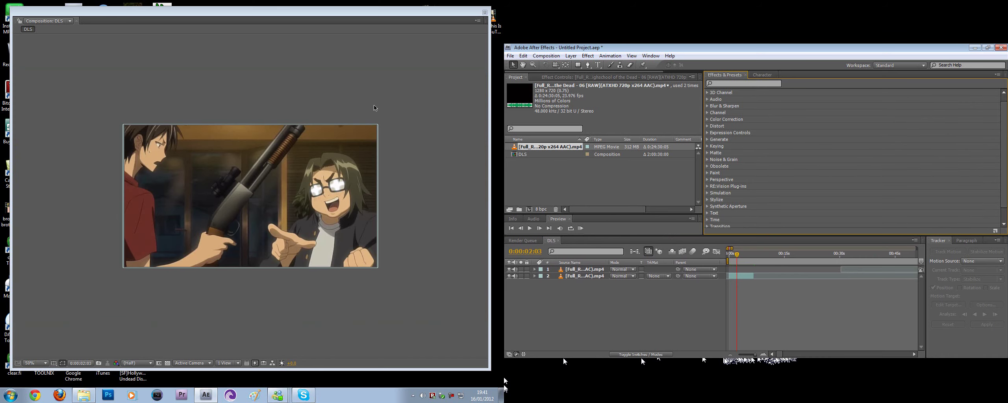
click(374, 107)
key(period)
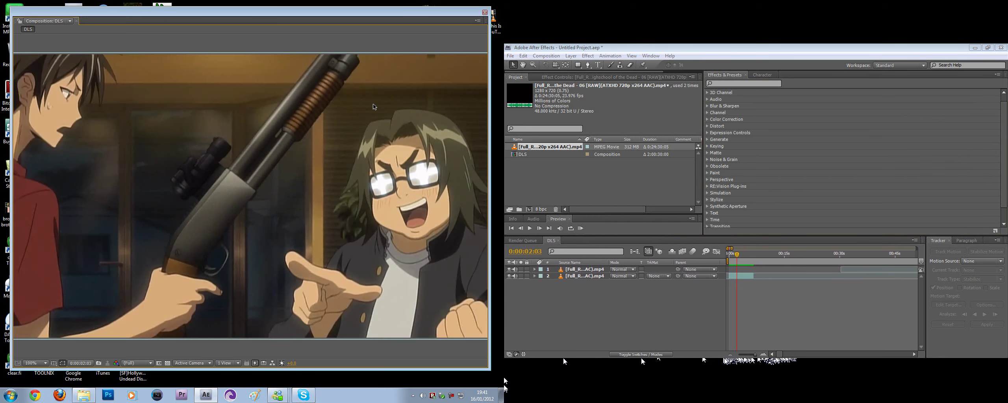
drag(491, 371, 503, 384)
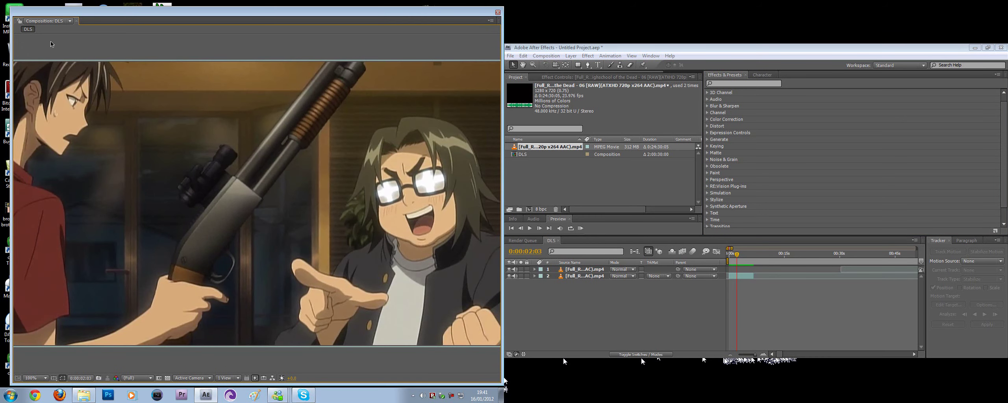
drag(10, 7, 2, 2)
scroll(106, 172, down, 2)
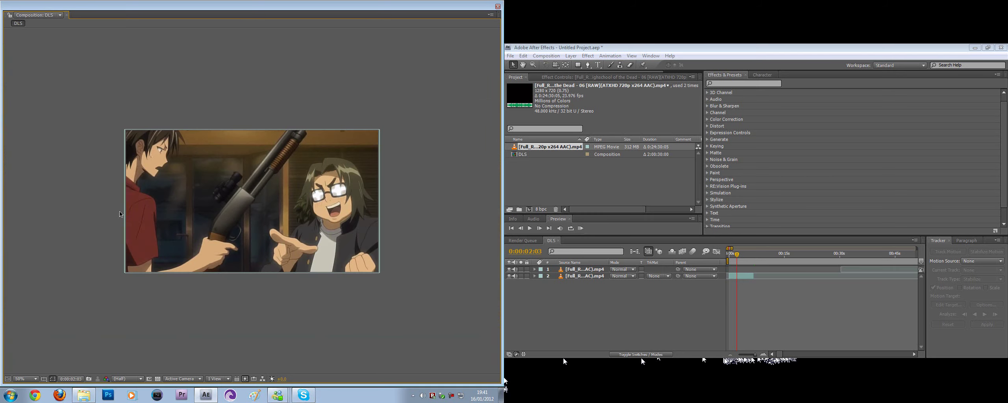
Find the Basic 3D effect and apply it to the cut scene clip on layer 2.
click(163, 197)
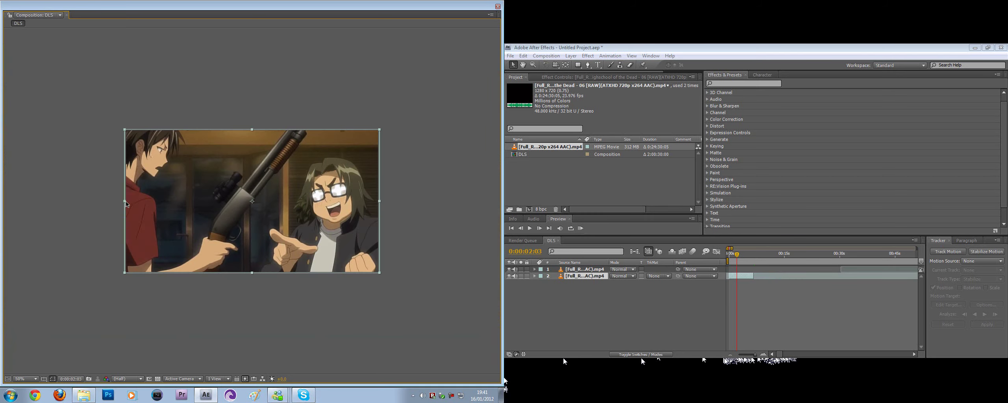
mouse_move(124, 203)
mouse_down()
mouse_move(455, 217)
mouse_move(125, 210)
mouse_up()
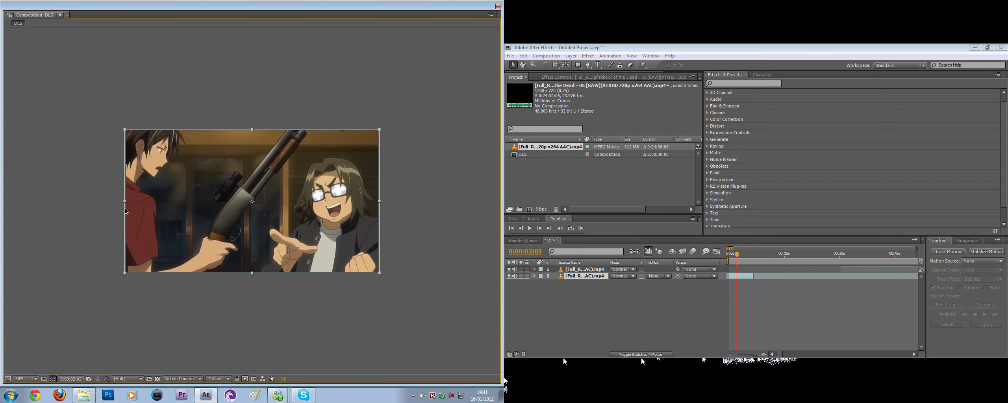
click(769, 84)
text(basi)
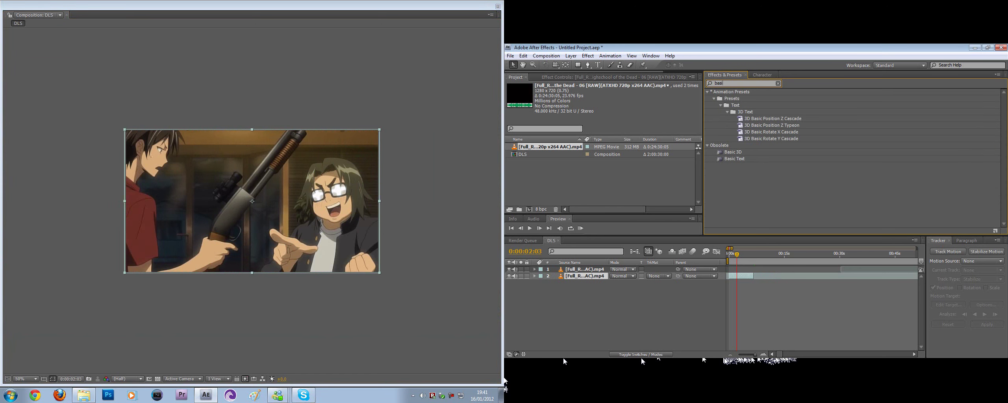
text(c 3D)
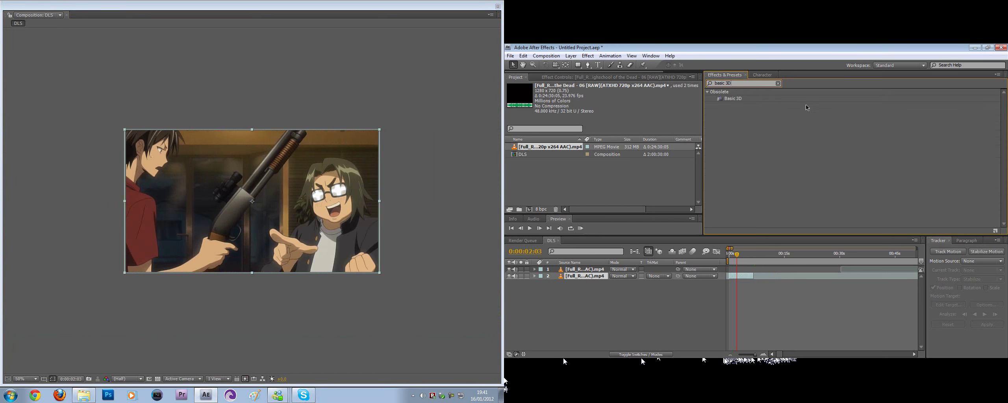
drag(733, 98, 342, 154)
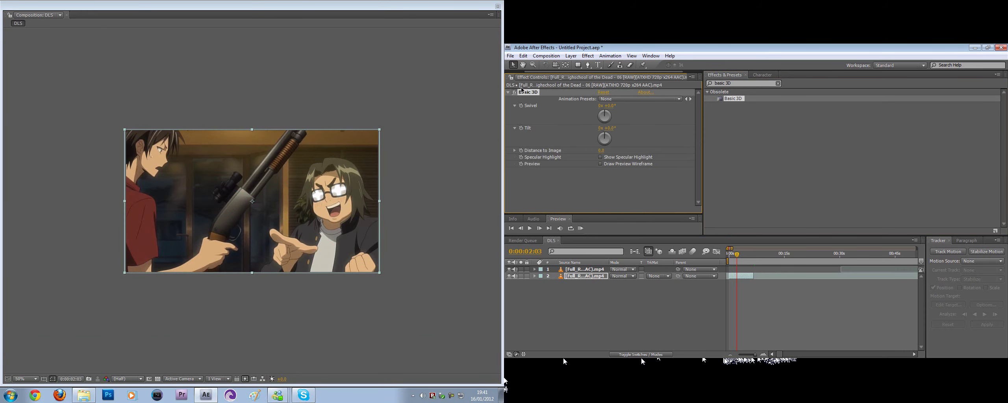
Try out the Swivel angle of the clip's Basic 3D effect and reset it to 0°.
drag(552, 72, 530, 72)
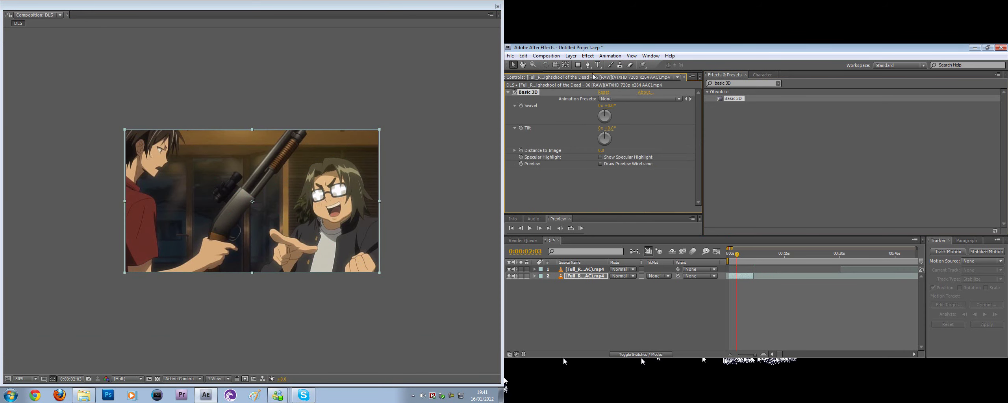
click(519, 78)
click(549, 78)
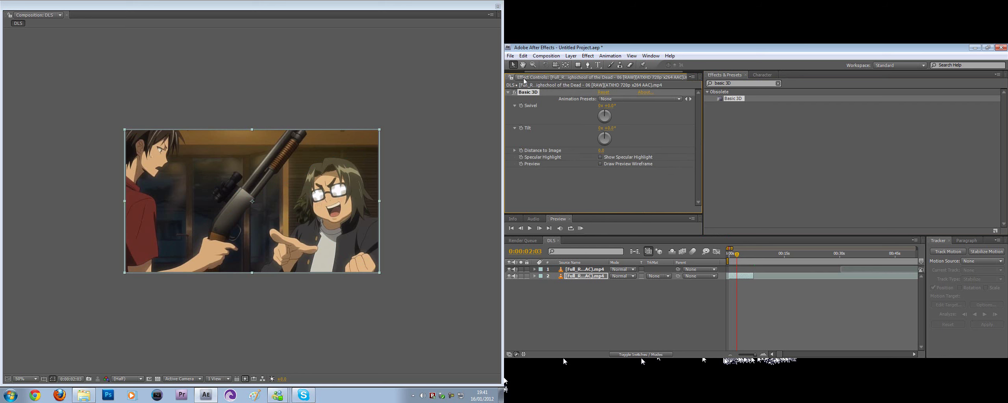
drag(605, 117, 610, 97)
click(613, 106)
text(0)
key(Return)
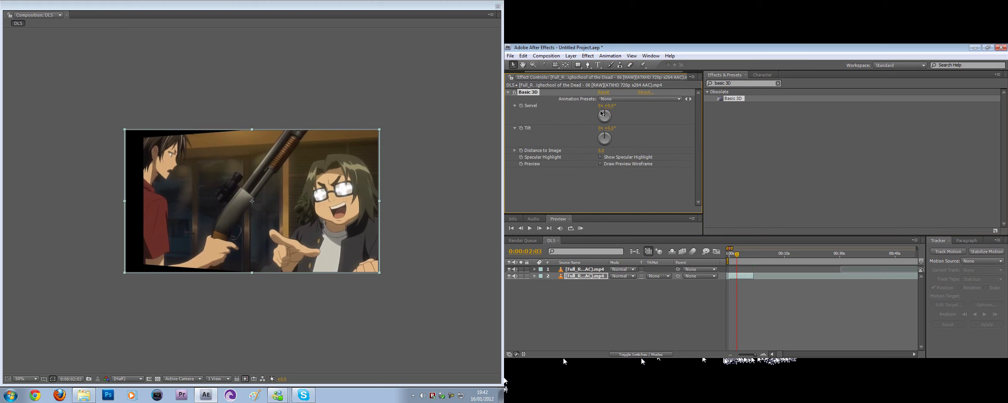
Try out the Tilt angle of the clip's Basic 3D effect and reset it to 0°.
drag(604, 138, 612, 130)
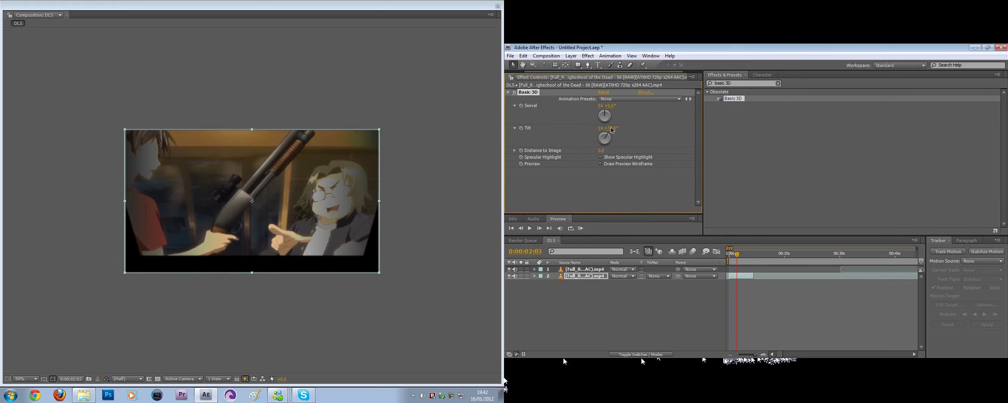
click(611, 129)
text(0)
key(Return)
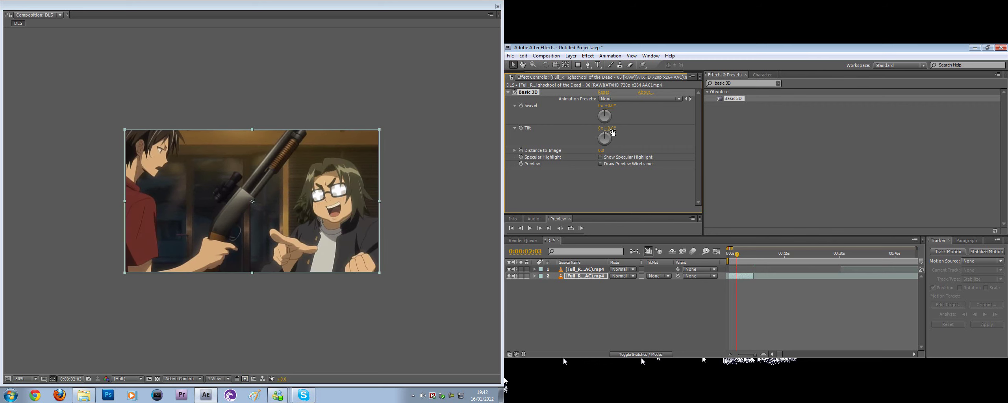
Bring the Project panel back to the front and clear the effects search.
drag(541, 72, 520, 73)
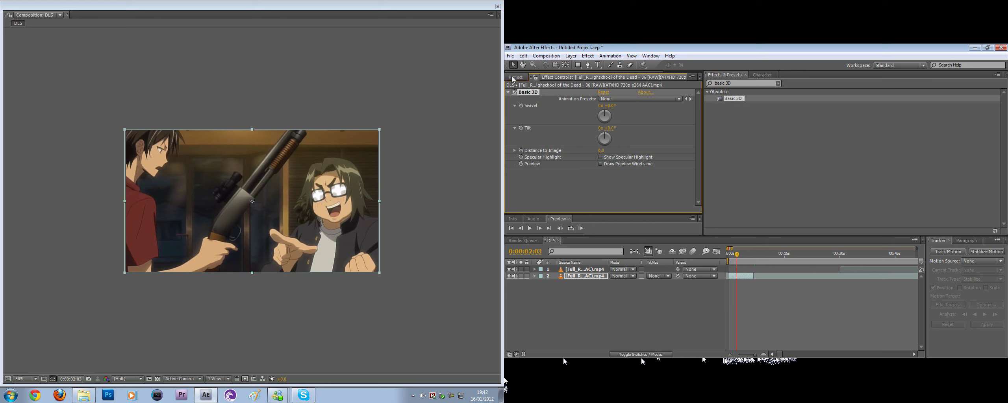
click(513, 78)
click(778, 84)
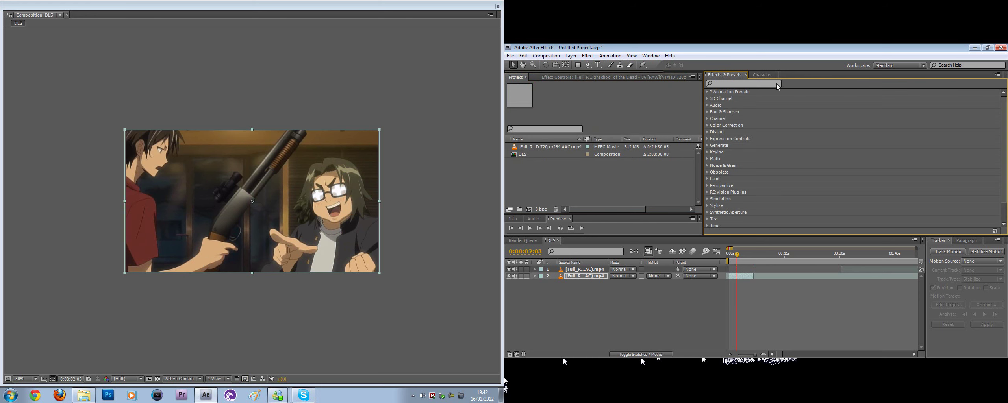